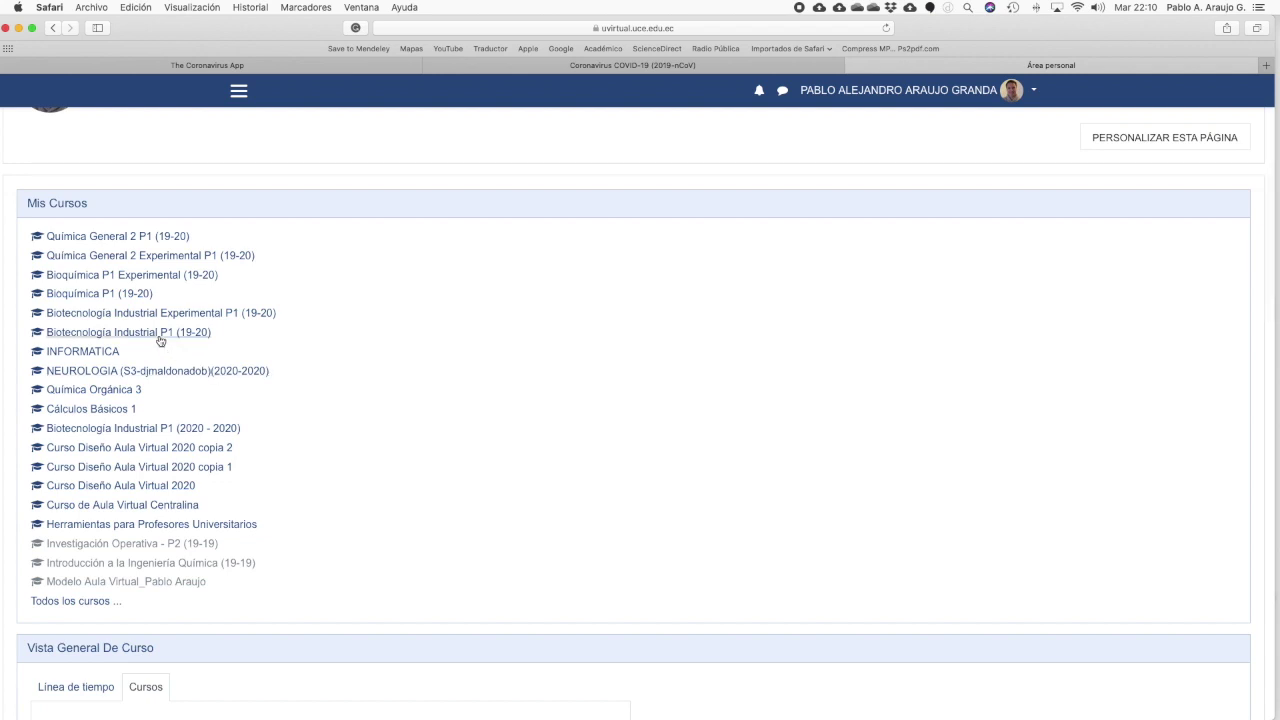
# - Open the course Biotecnología Industrial P1 (2020 - 2020) and look over its home page
pyautogui.click(157, 432)
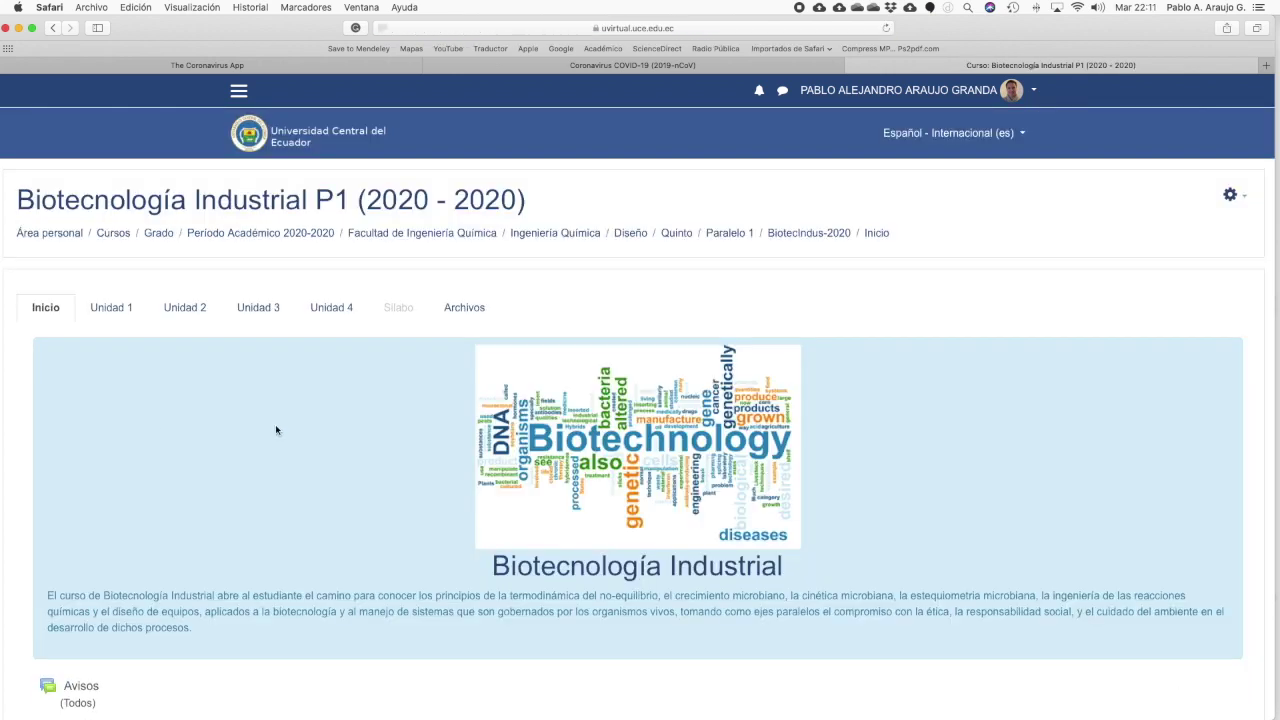
pyautogui.scroll(-5, 412, 430)
pyautogui.scroll(2, 413, 430)
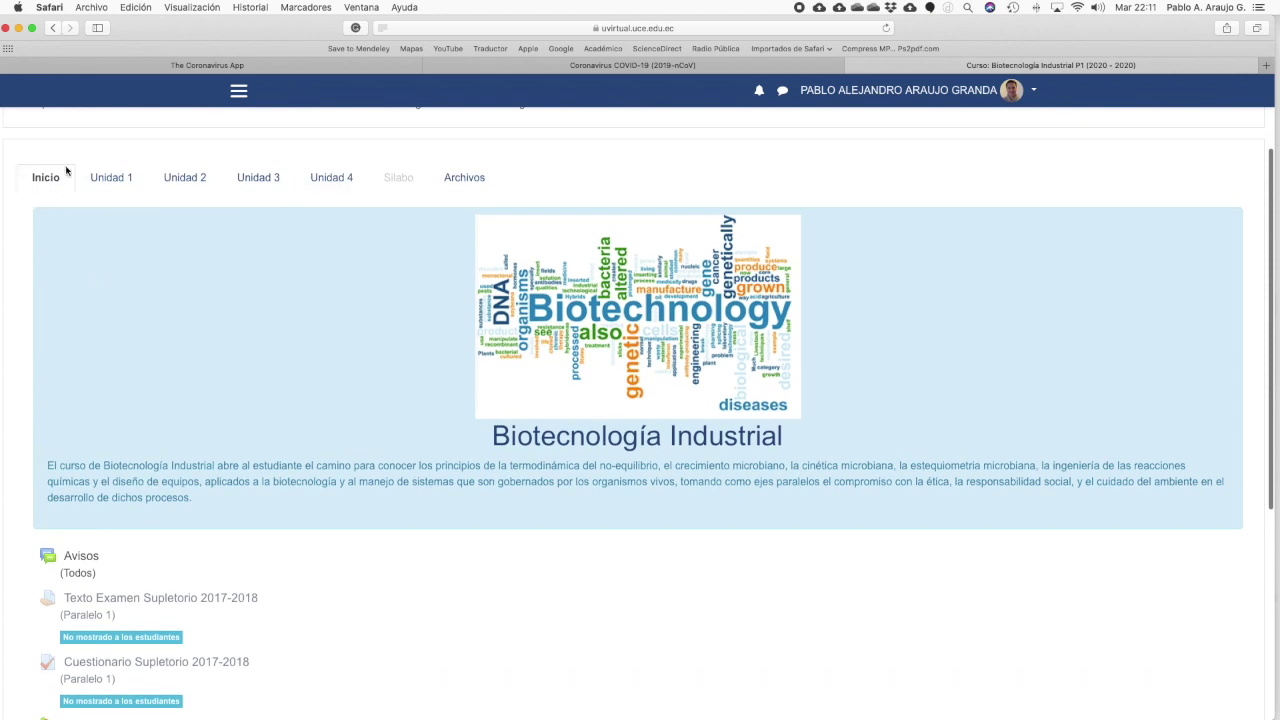
pyautogui.scroll(-3, 379, 498)
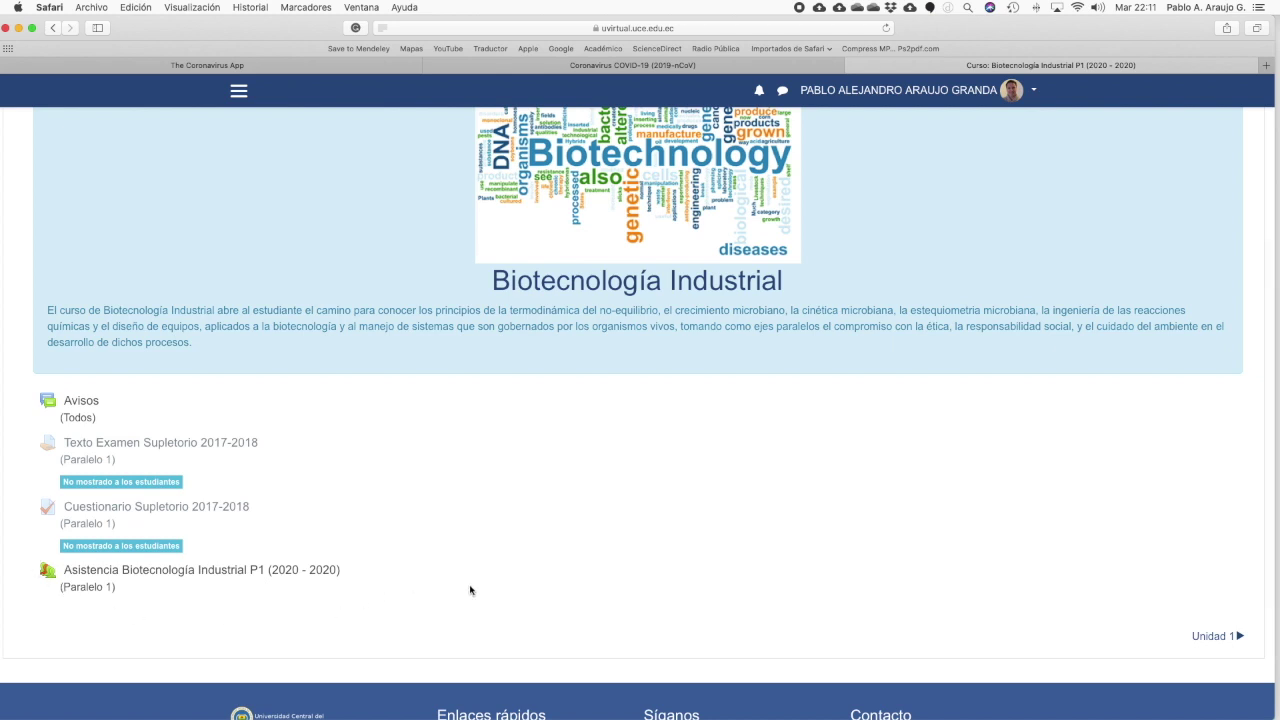
pyautogui.scroll(5, 476, 590)
pyautogui.scroll(-1, 476, 587)
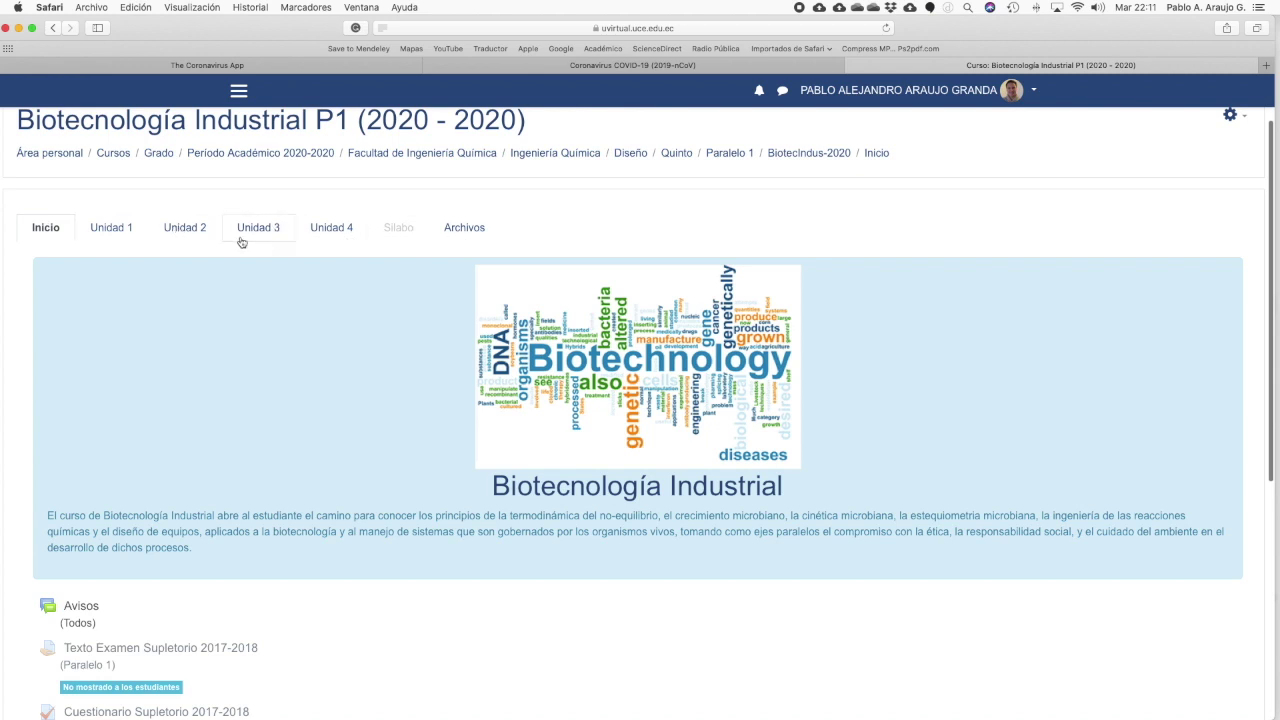
# - Open the course's Unidad 1 section and review its Recursos, Actividades and Interacción items
pyautogui.click(117, 235)
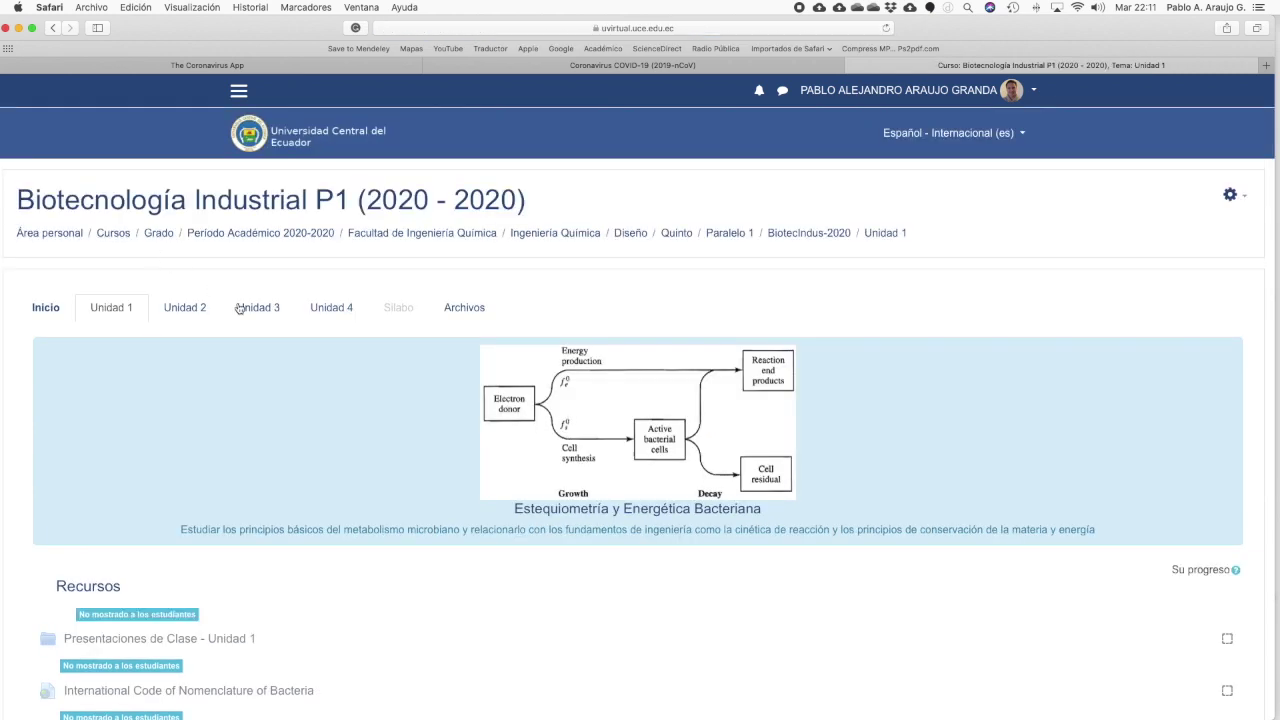
pyautogui.scroll(-5, 302, 341)
pyautogui.scroll(-2, 302, 341)
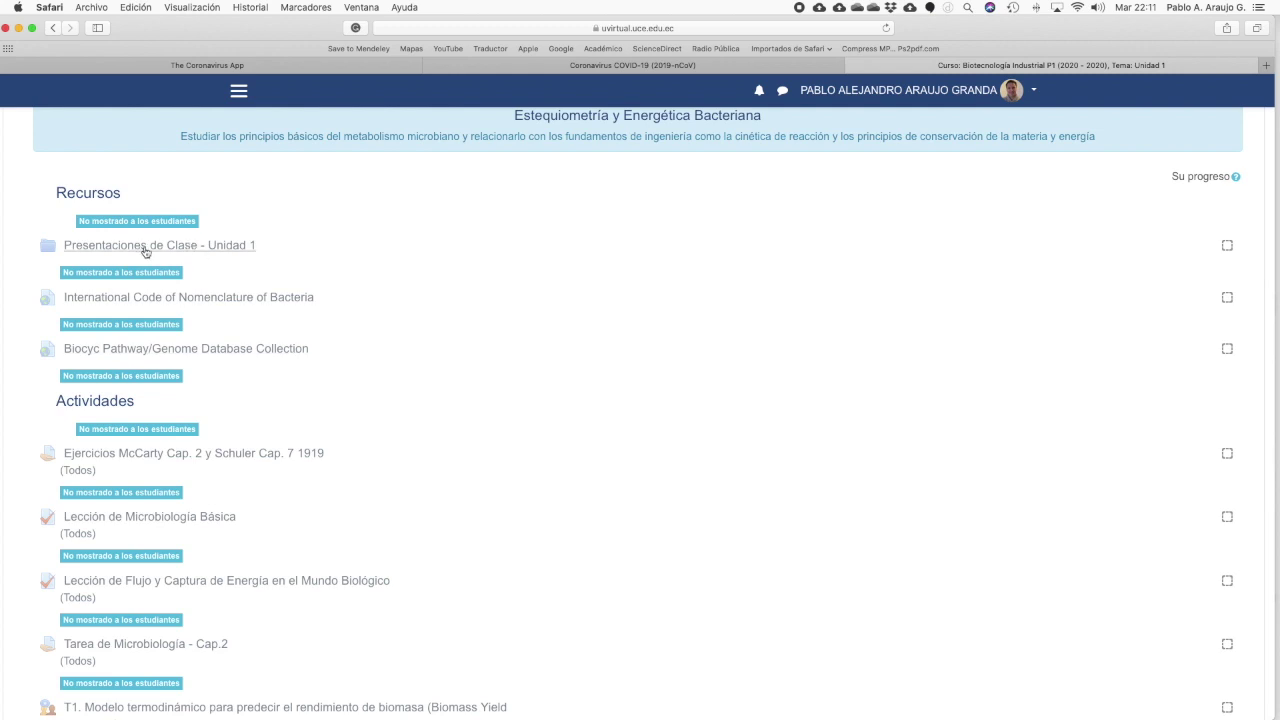
pyautogui.scroll(-5, 343, 400)
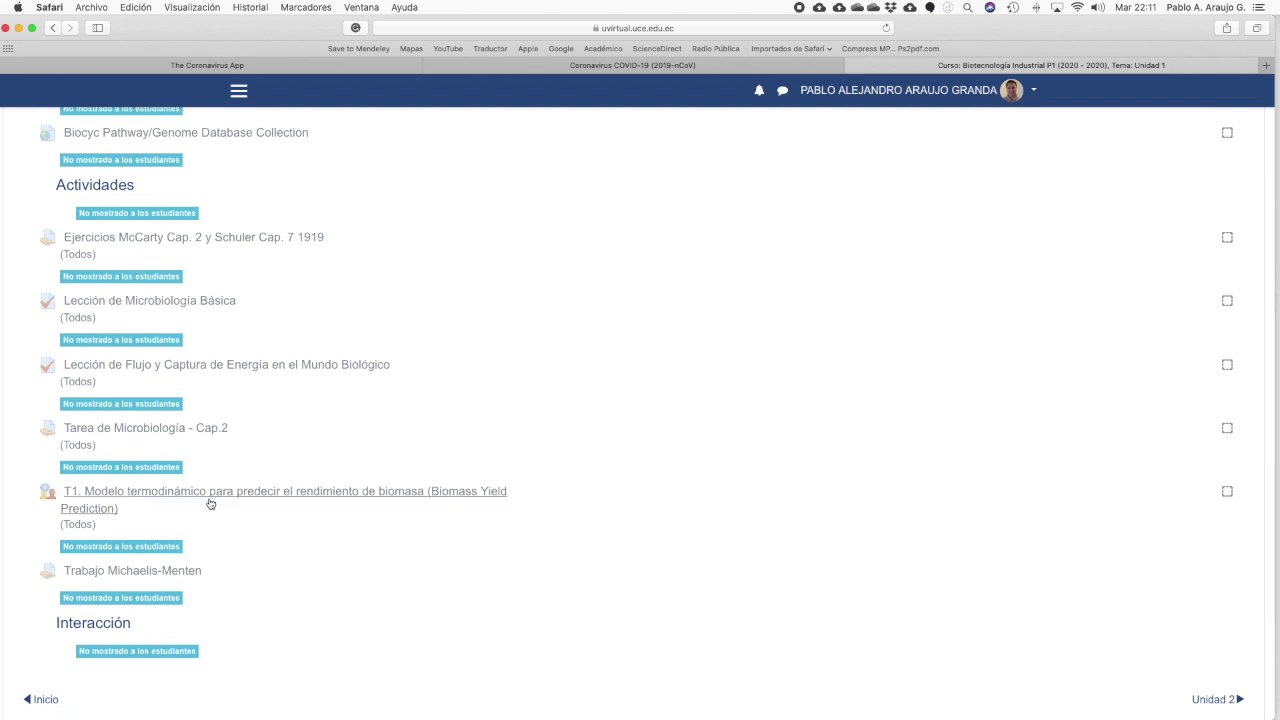
pyautogui.scroll(-2, 290, 437)
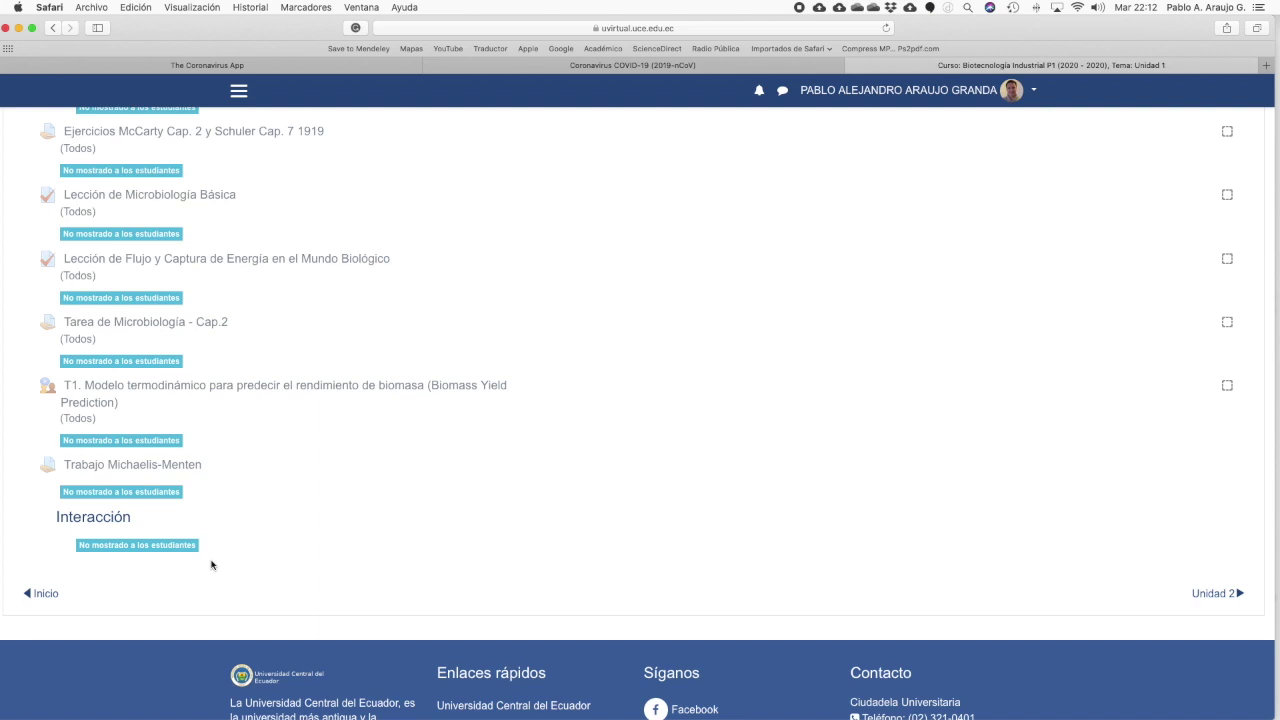
pyautogui.scroll(15, 211, 565)
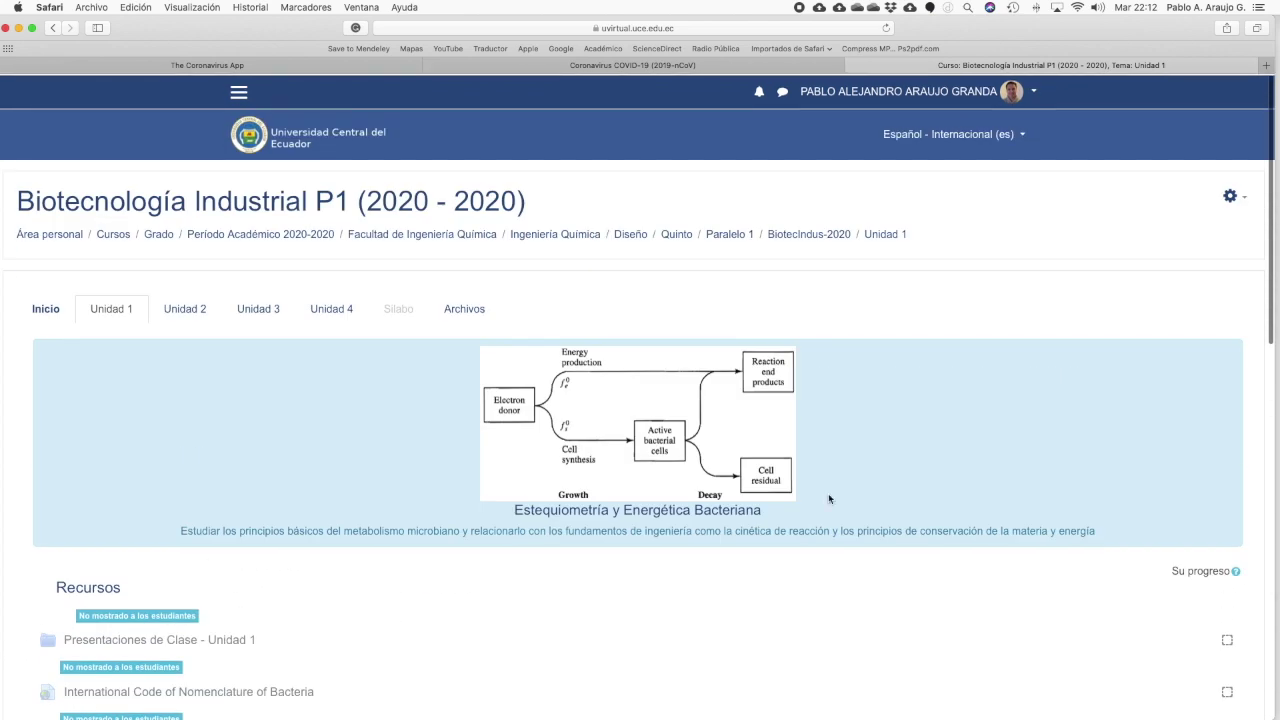
# - Turn on editing mode for the course and look over the editable Unidad 1 section
pyautogui.click(1231, 197)
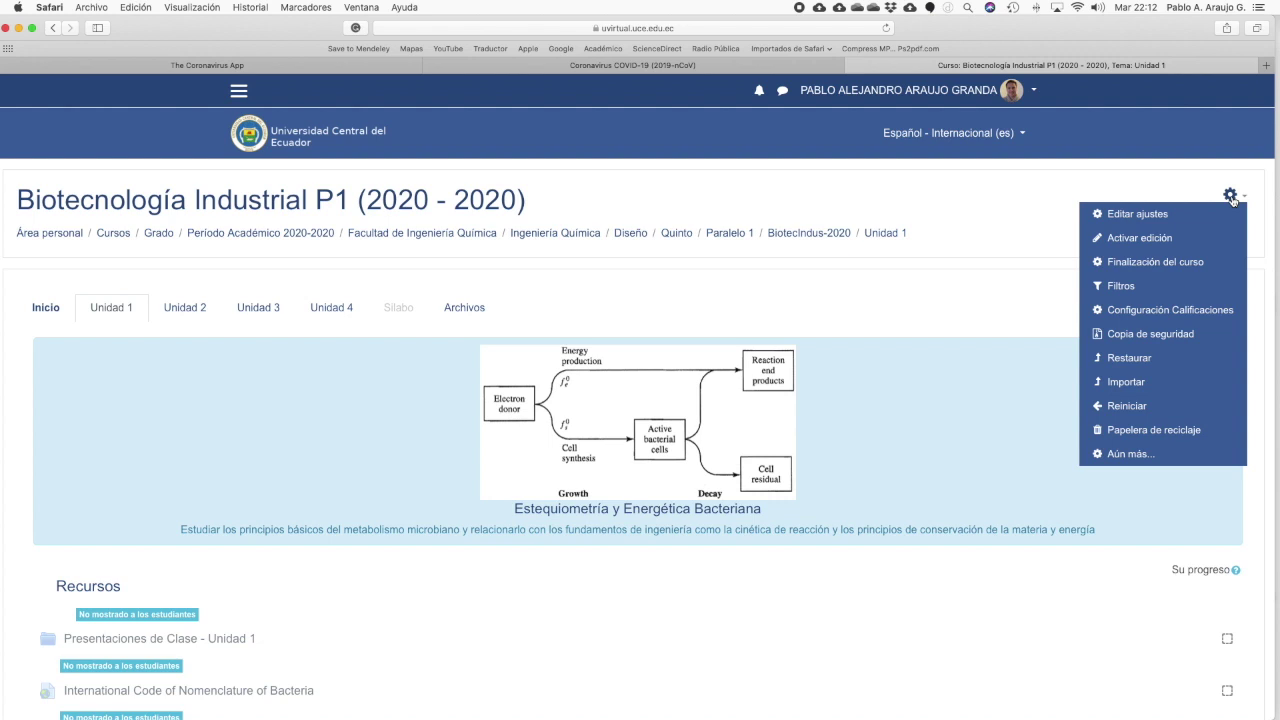
pyautogui.click(1163, 237)
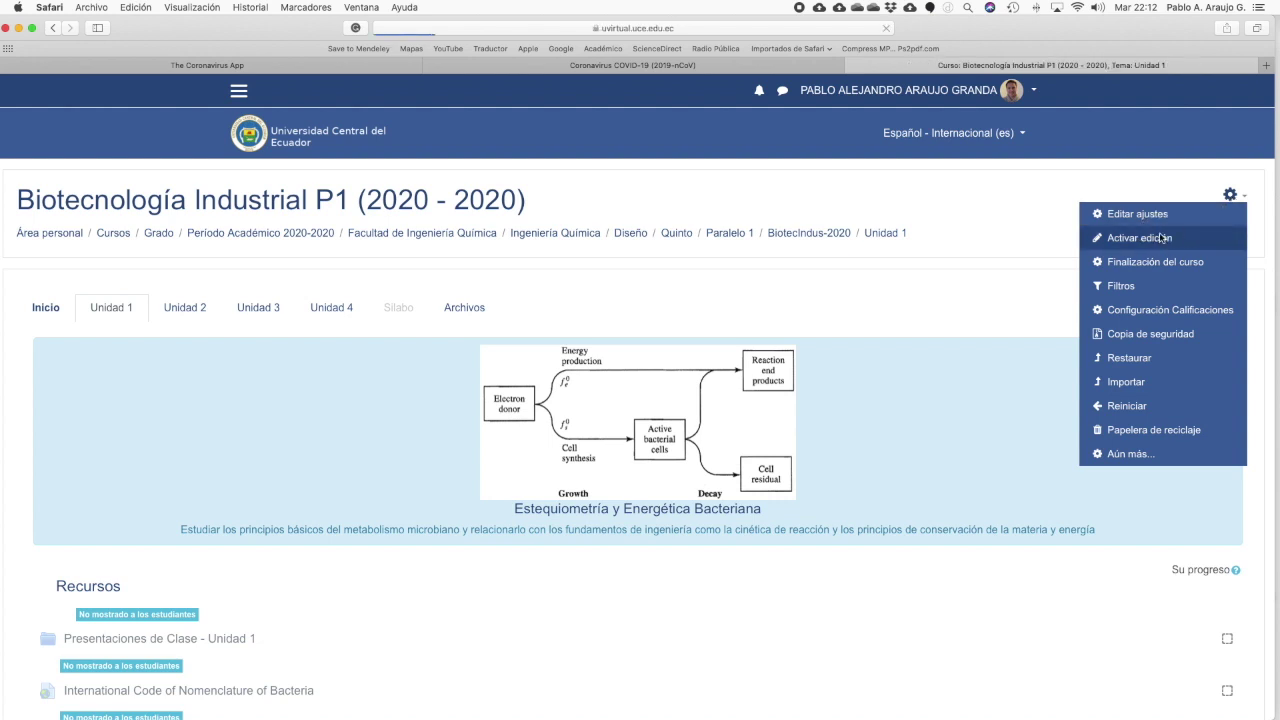
pyautogui.scroll(-3, 984, 368)
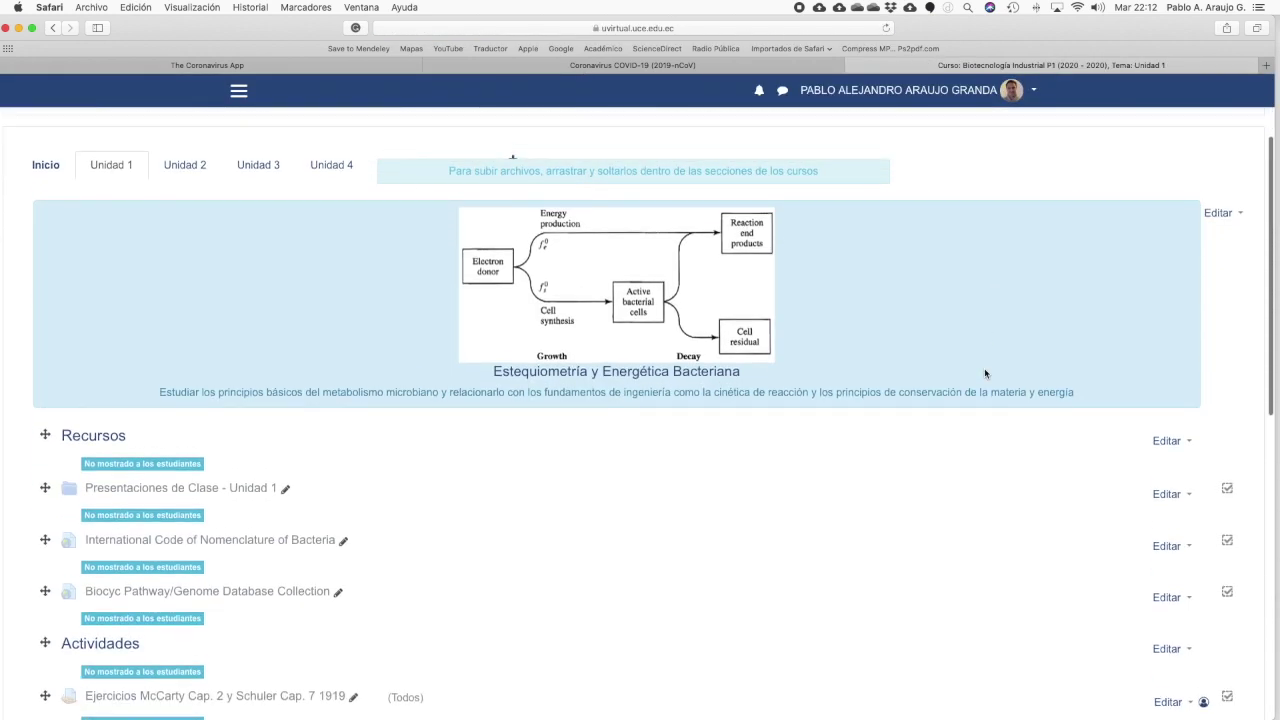
pyautogui.scroll(-10, 985, 372)
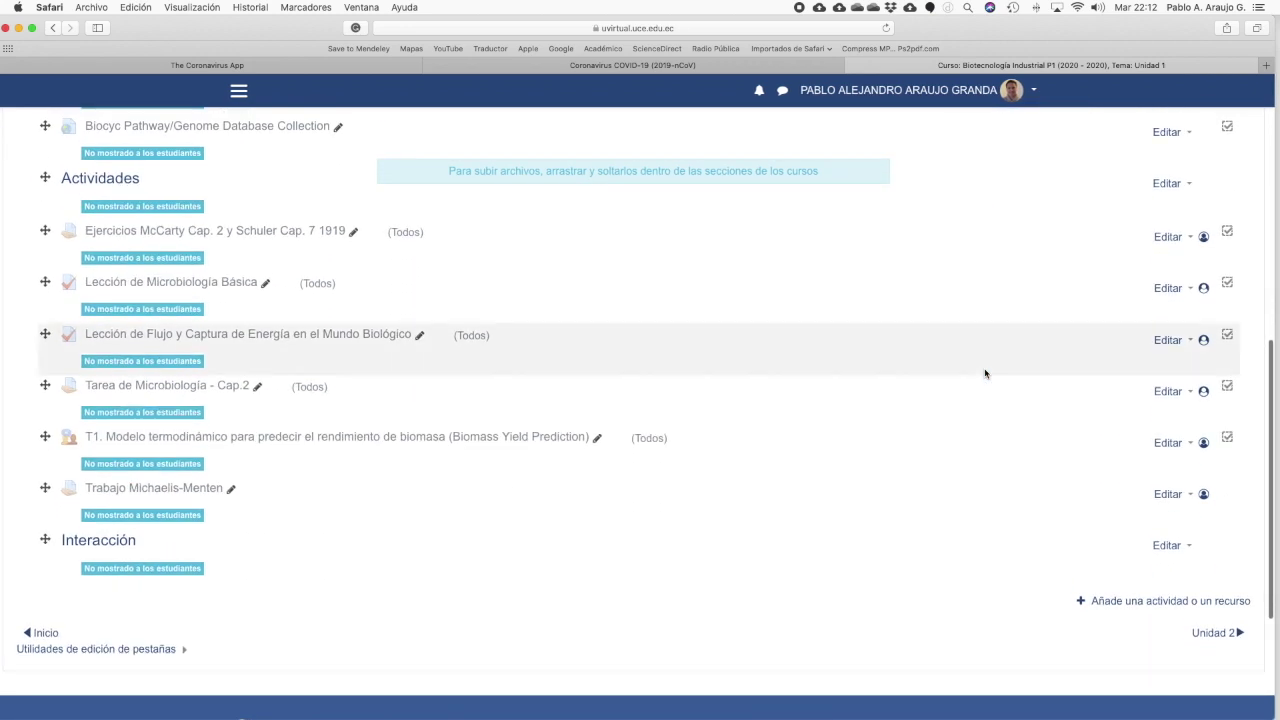
pyautogui.scroll(13, 800, 371)
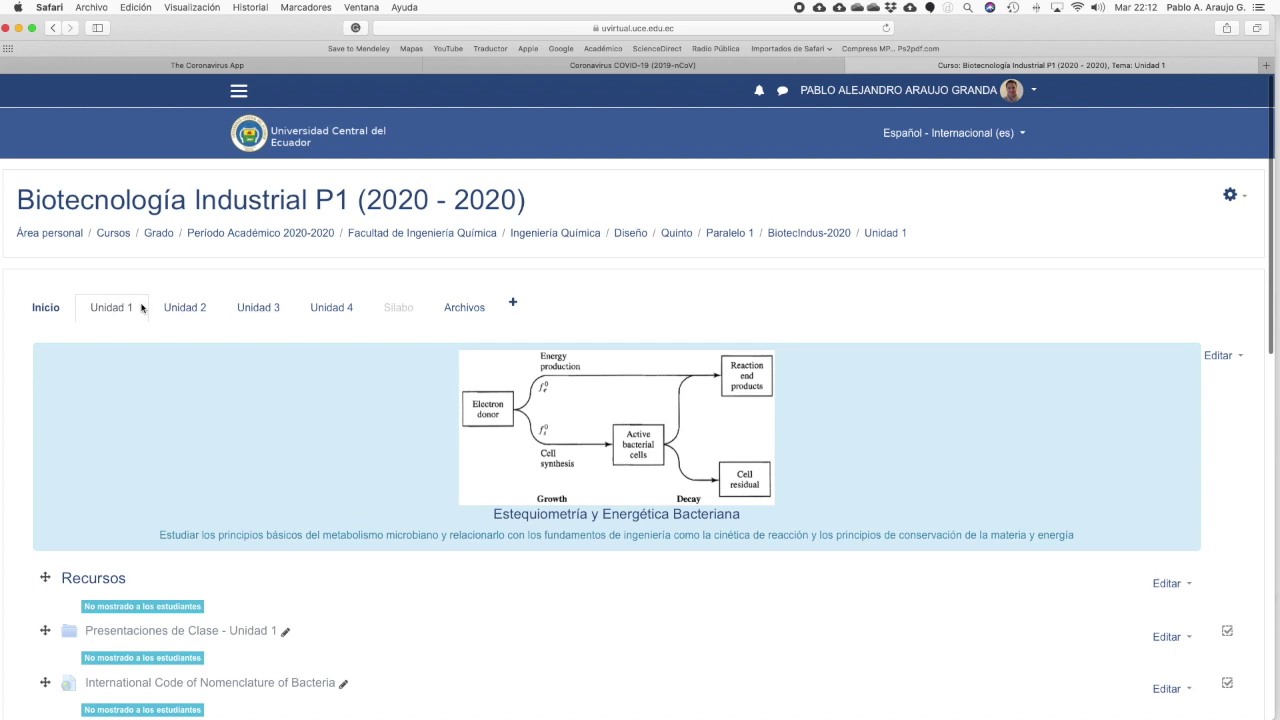
# - Add a new Foro activity to the Unidad 1 section
pyautogui.scroll(-15, 956, 395)
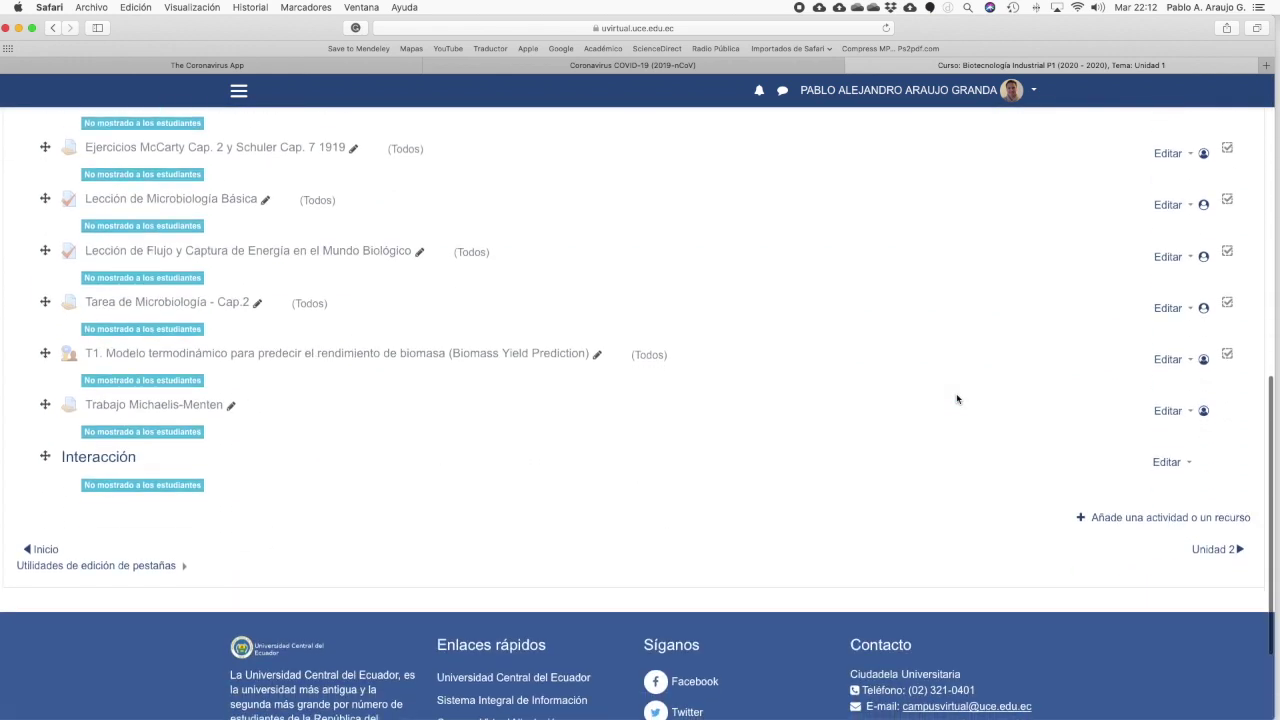
pyautogui.click(1115, 518)
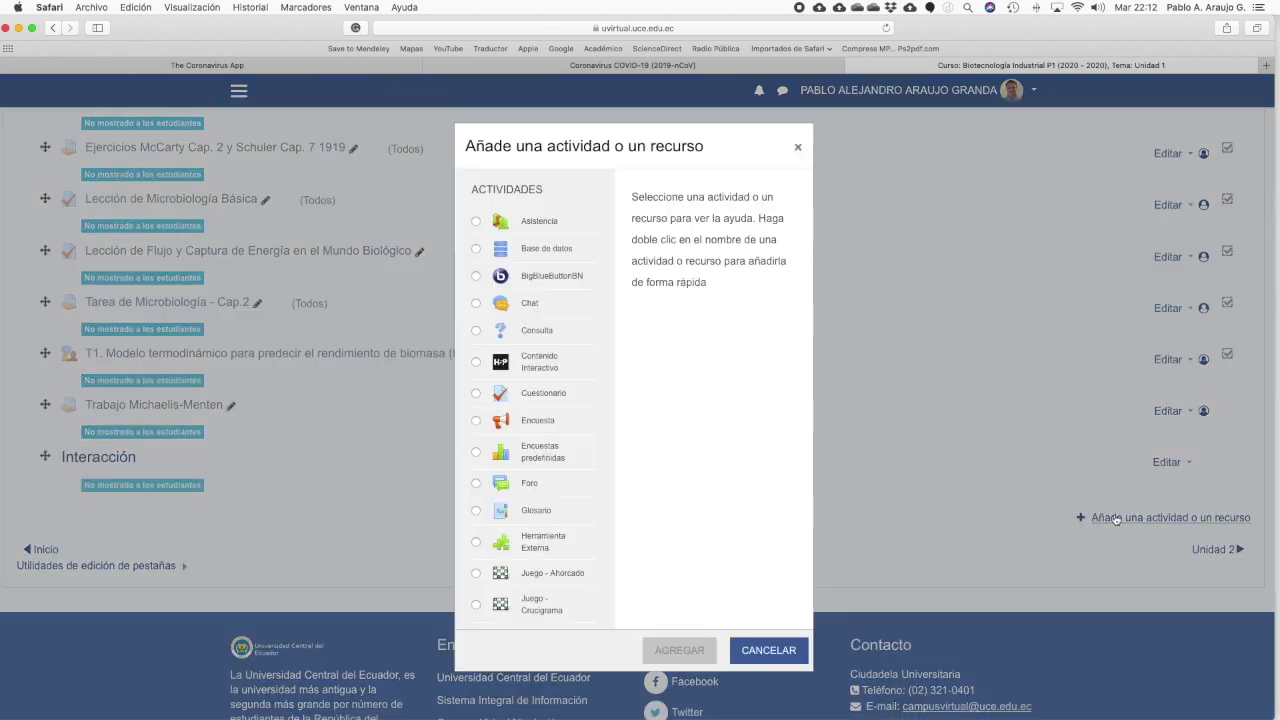
pyautogui.scroll(-2, 545, 300)
pyautogui.scroll(-1, 545, 298)
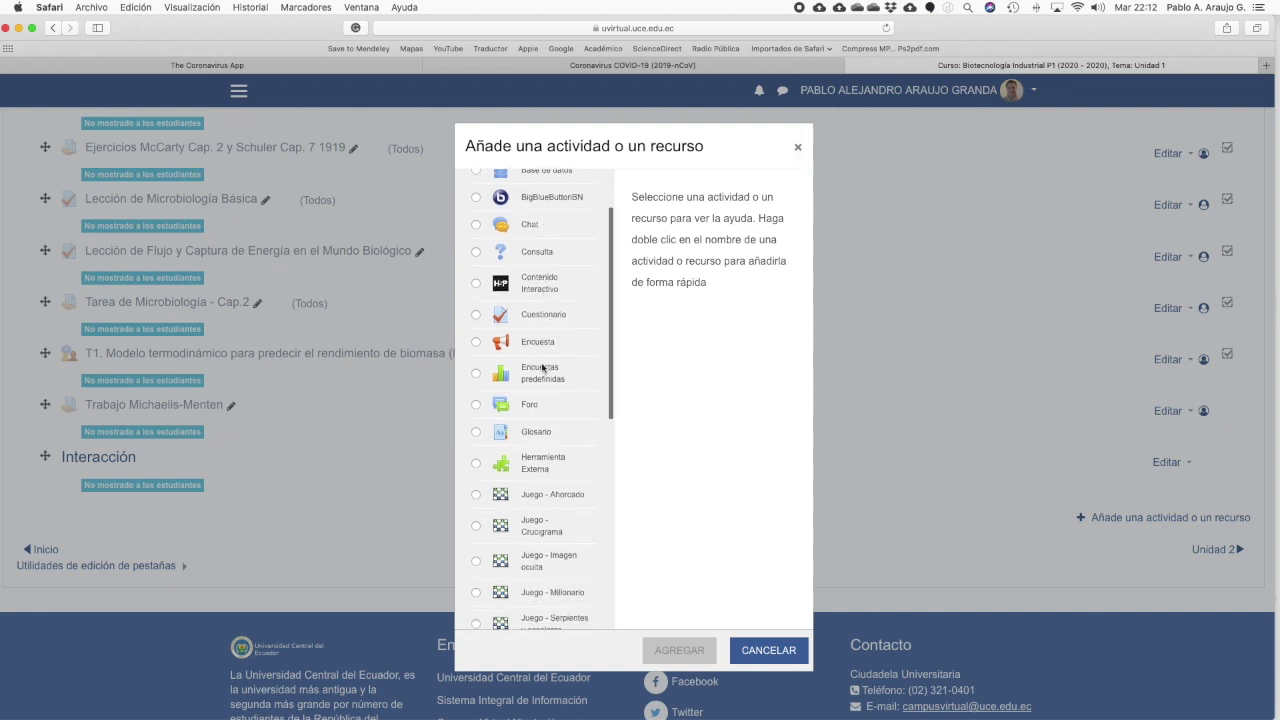
pyautogui.click(476, 406)
pyautogui.click(680, 652)
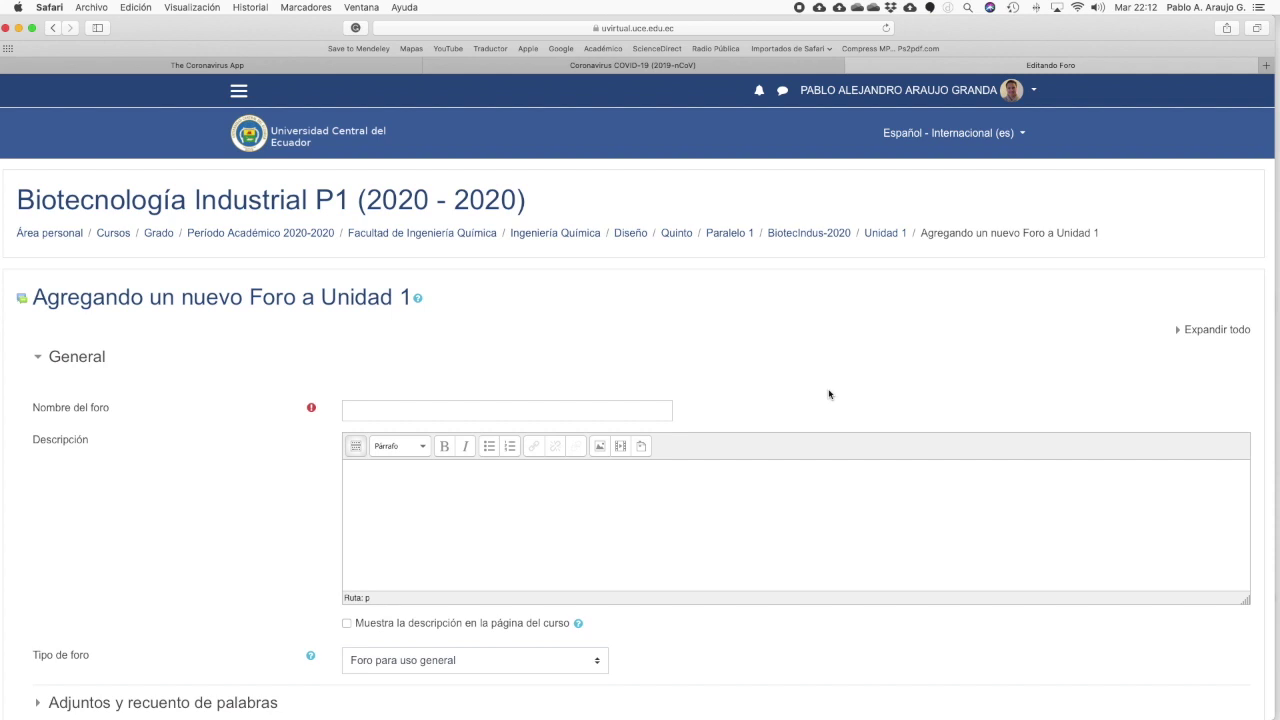
# - Name the forum "¿alguna pregunta sobre la Unidad 1?"
pyautogui.click(420, 410)
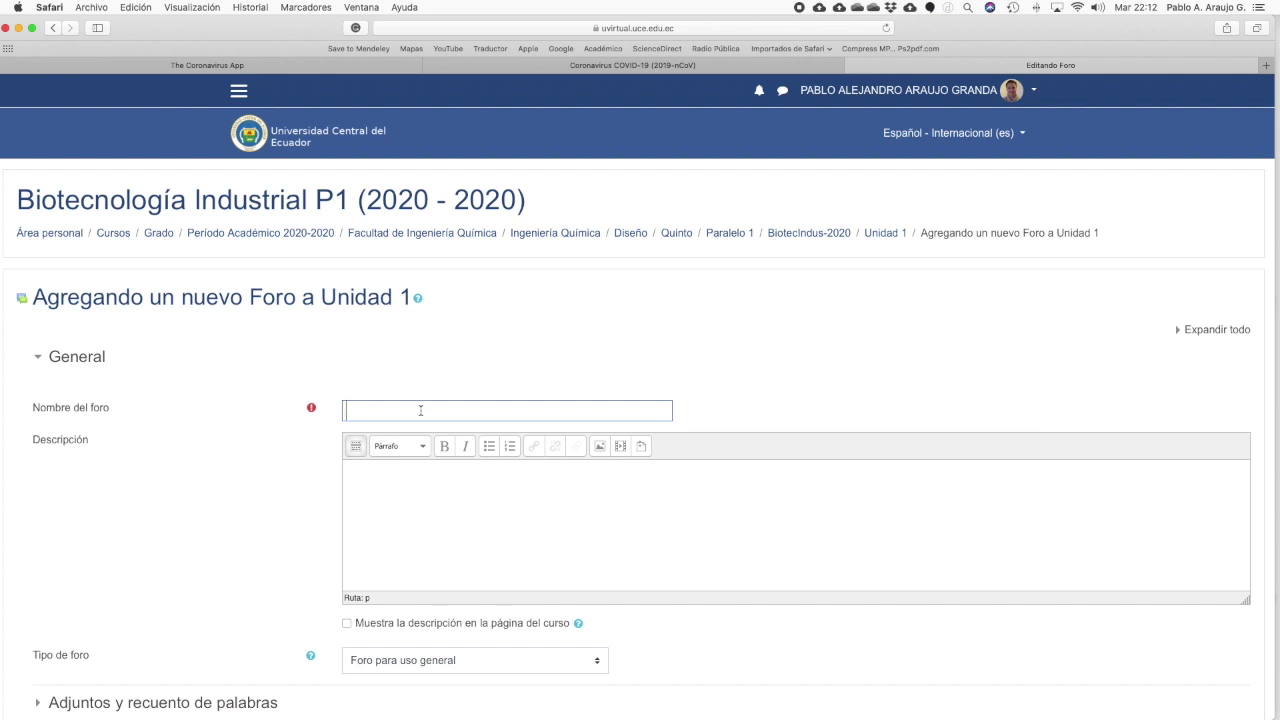
pyautogui.write('¿alguna pregunta sobre el')
pyautogui.press('BackSpace')
pyautogui.press('BackSpace')
pyautogui.press('BackSpace')
pyautogui.write('la Unidad 1?')
# - Expand all settings sections and enter the description "Deja en este espacio tus preguntas sobre la unidad 1 denominada Estequimetria bacteriana"
pyautogui.scroll(-3, 446, 410)
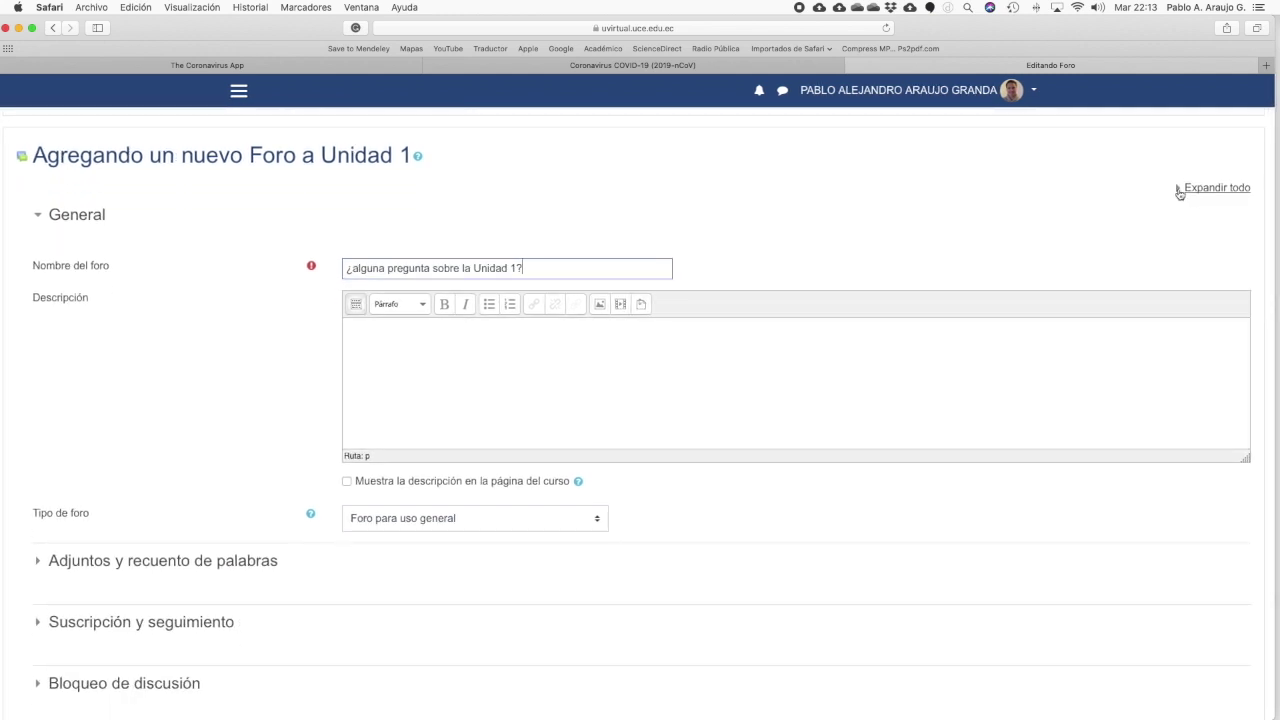
pyautogui.click(1185, 190)
pyautogui.click(392, 369)
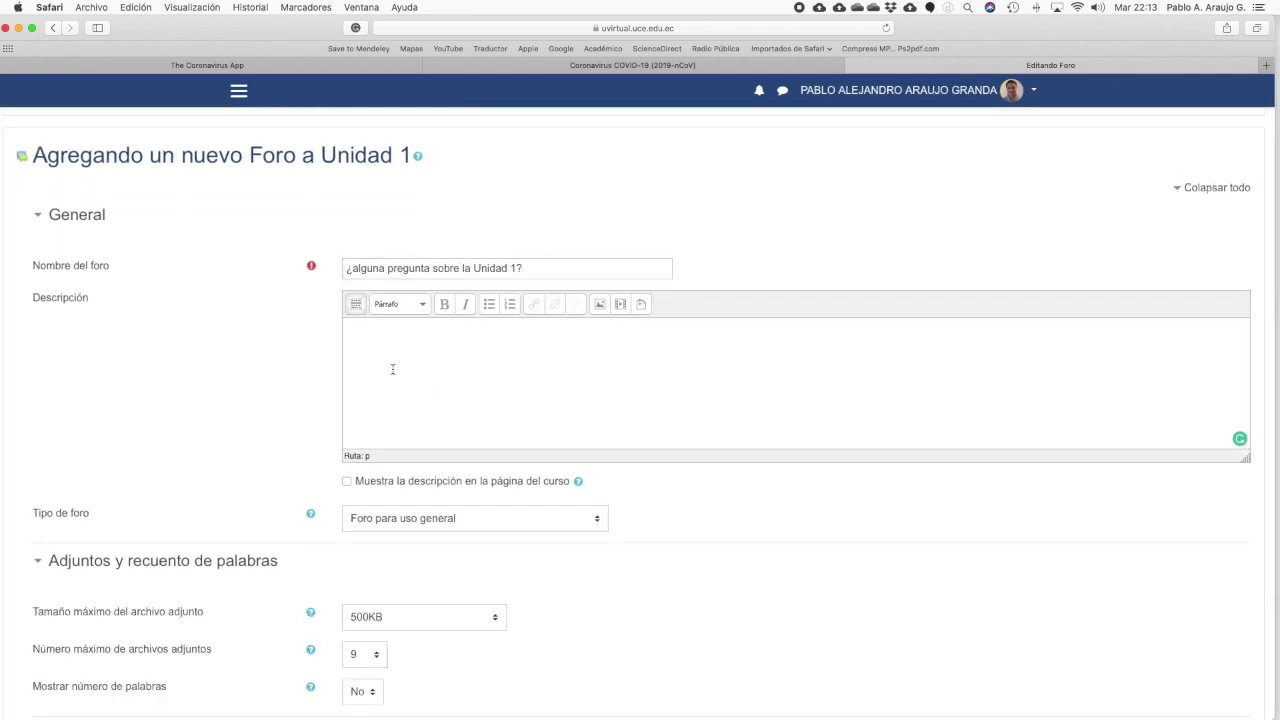
pyautogui.write('Deja en este espacio tus preguntas sobre la unidad 1 denominada Estequimetria')
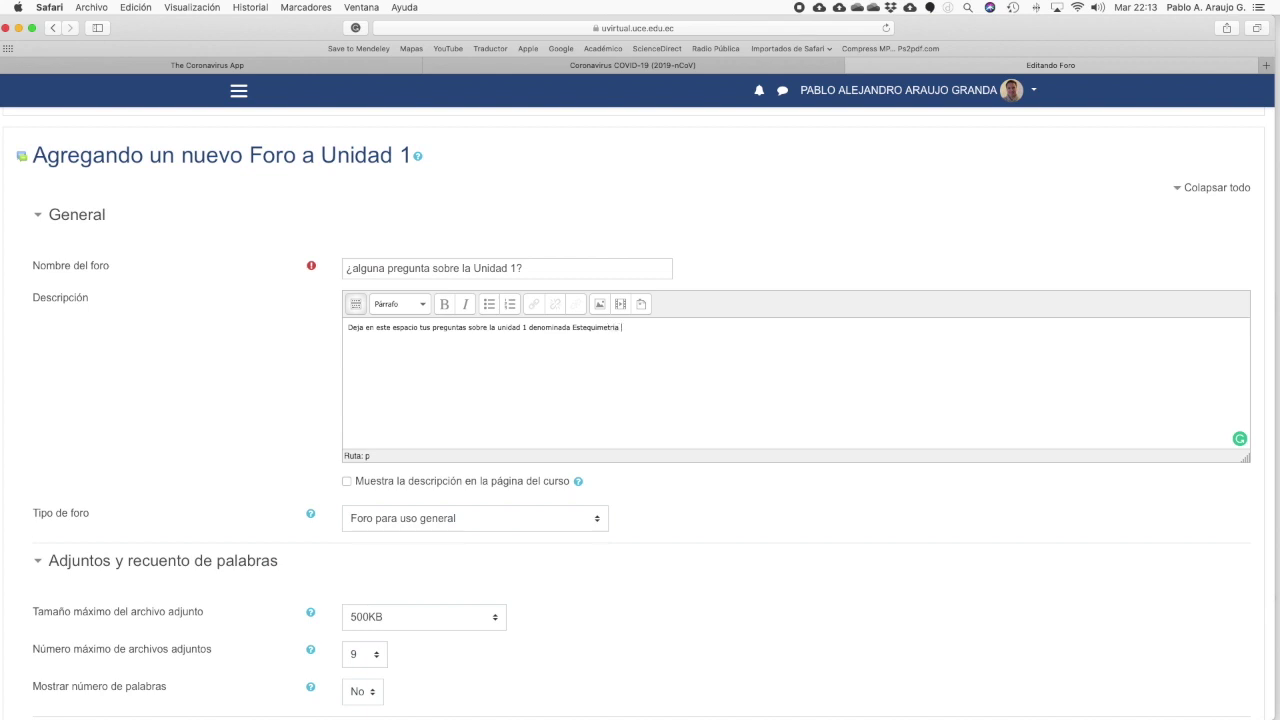
pyautogui.write(' bacteriana')
# - Set the forum type to "Foro estándar que aparece en un formato de blog."
pyautogui.scroll(-2, 486, 356)
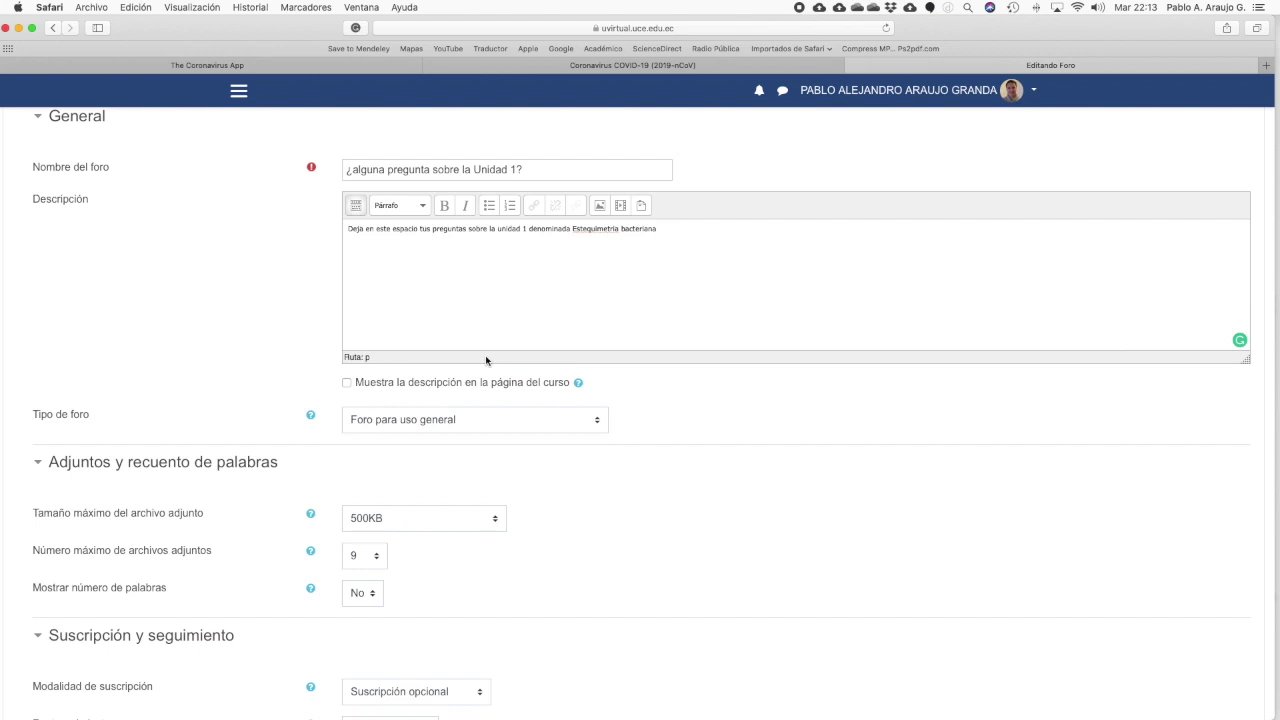
pyautogui.scroll(-1, 486, 360)
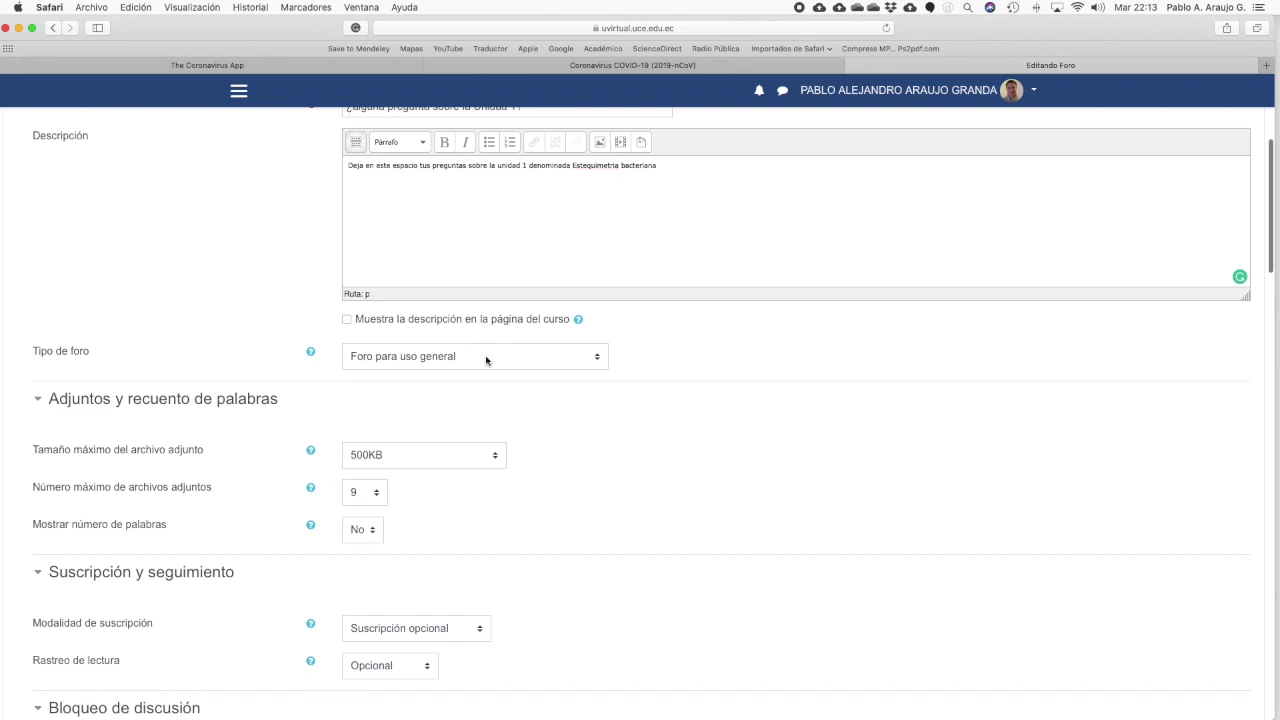
pyautogui.click(490, 355)
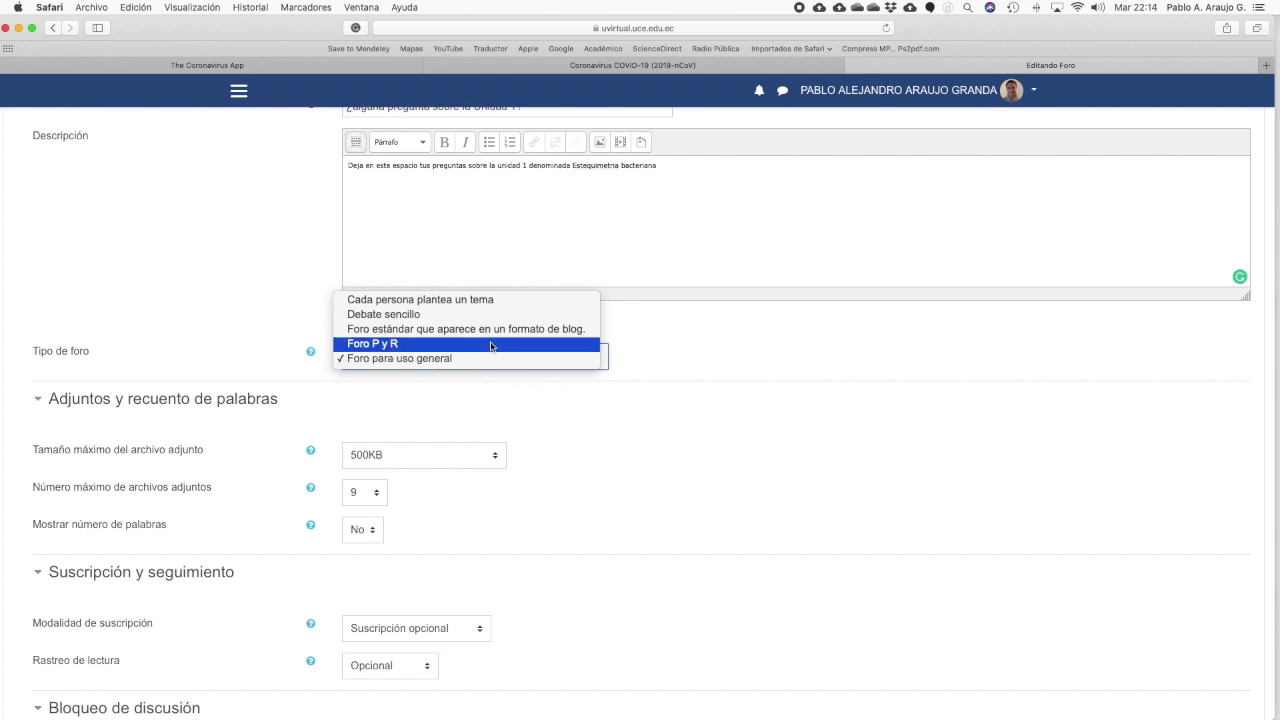
pyautogui.click(565, 330)
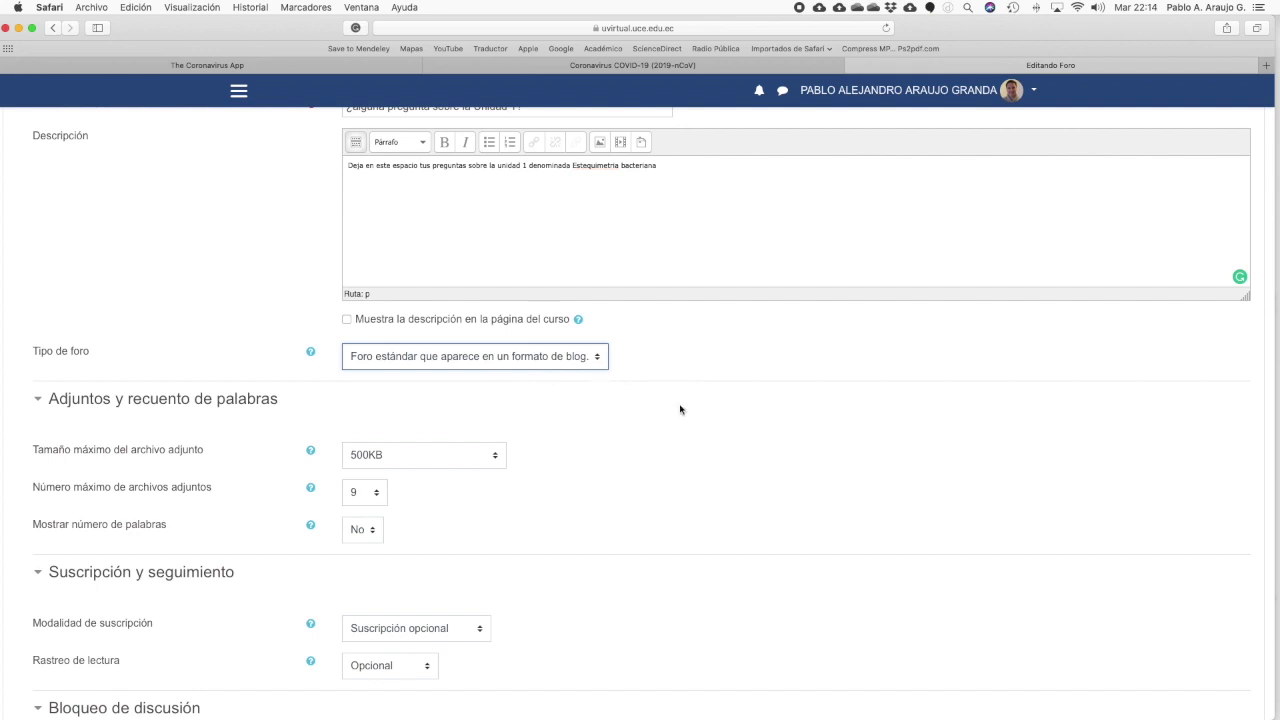
# - Keep the maximum attachment size at 500KB, limit attachments to 1 file, and set the word count display to Sí
pyautogui.scroll(-2, 680, 409)
pyautogui.scroll(-2, 680, 409)
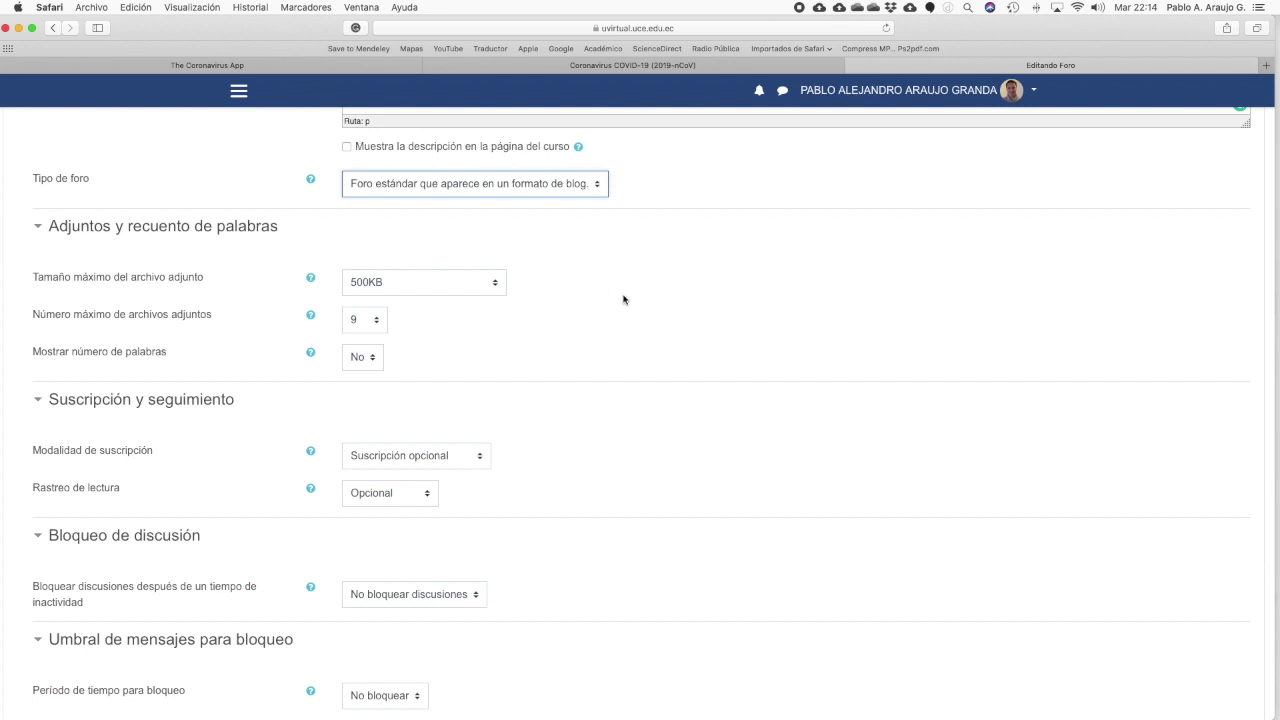
pyautogui.click(495, 285)
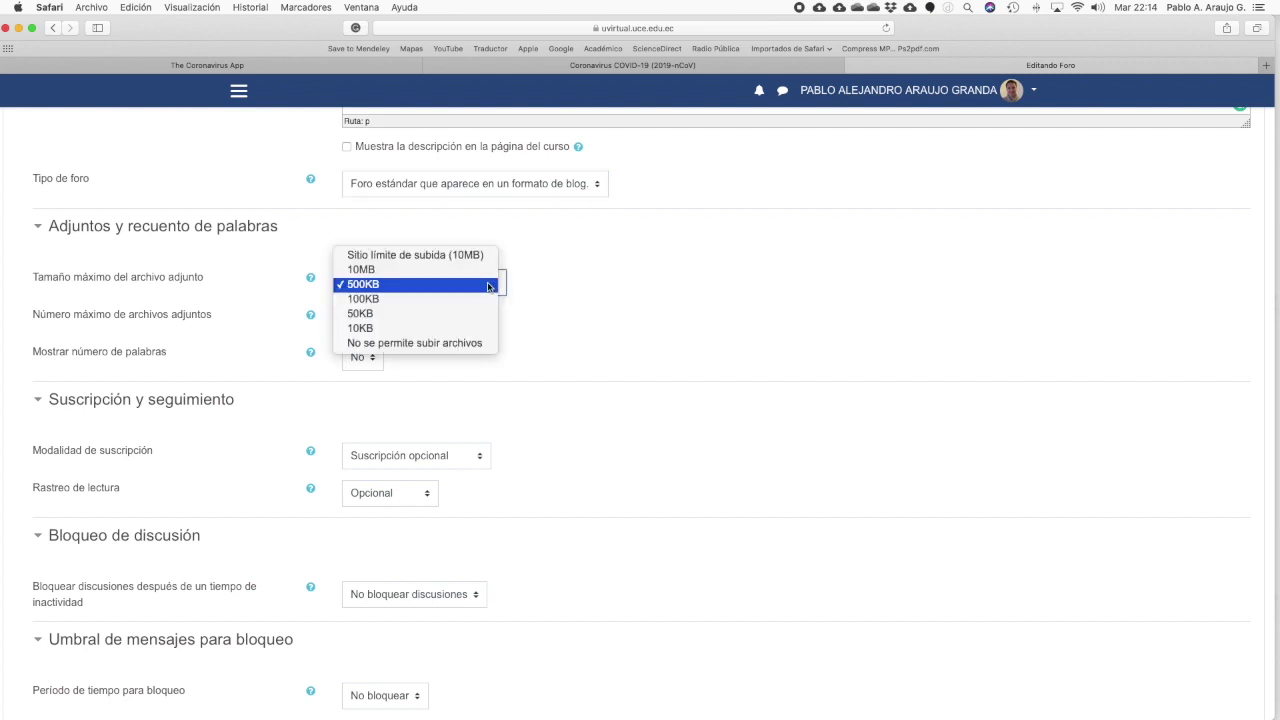
pyautogui.click(489, 286)
pyautogui.click(384, 325)
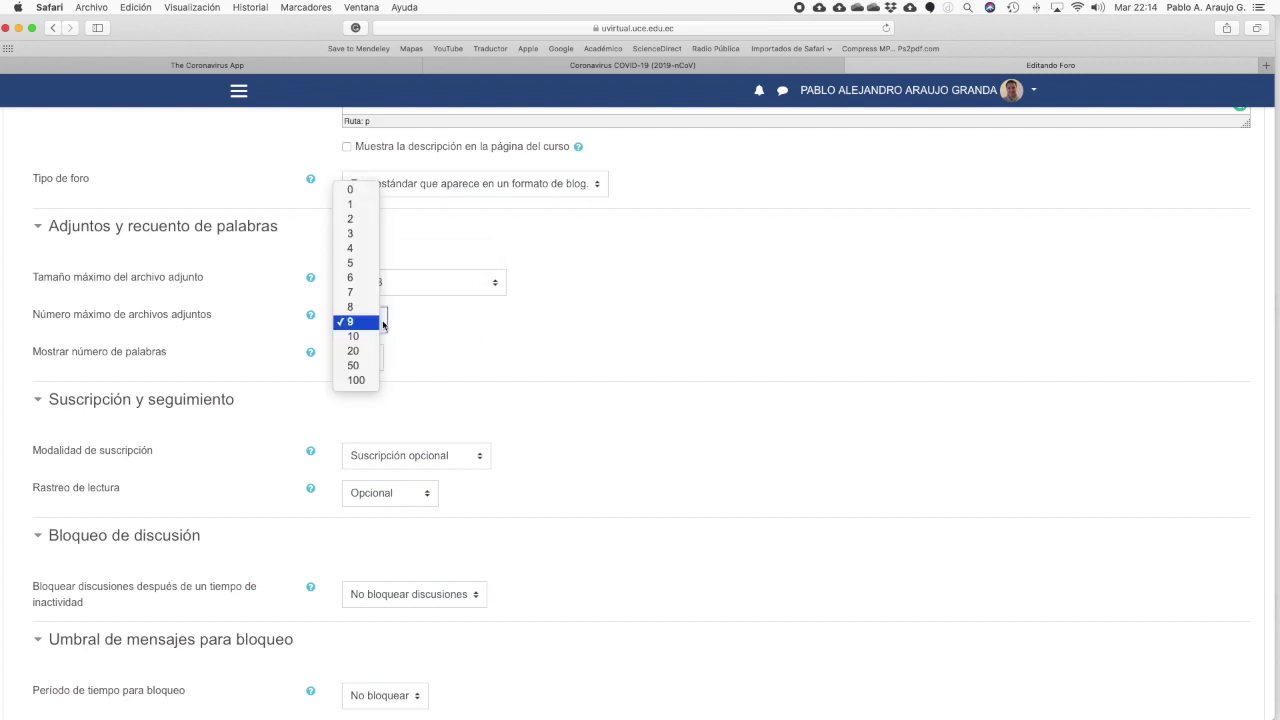
pyautogui.click(362, 206)
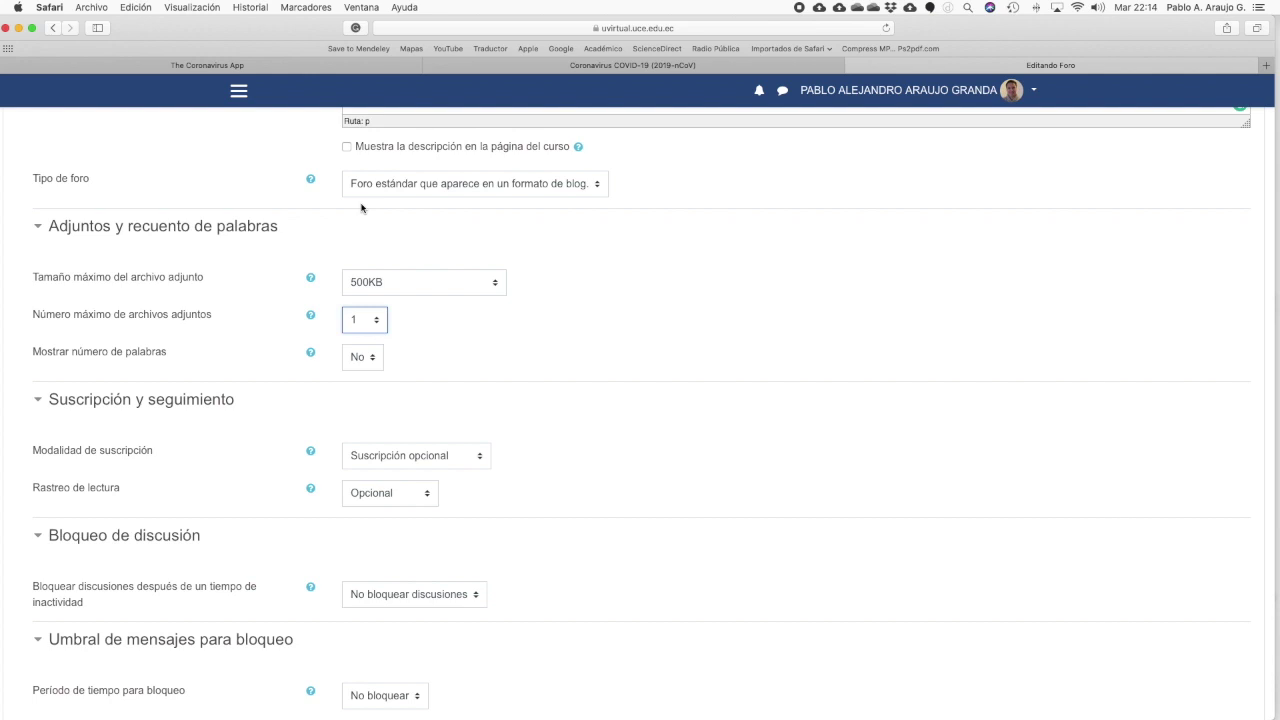
pyautogui.click(374, 357)
pyautogui.click(356, 373)
# - Set the subscription mode to Suscripción automática and keep read tracking as Opcional
pyautogui.scroll(-1, 583, 408)
pyautogui.scroll(-3, 583, 408)
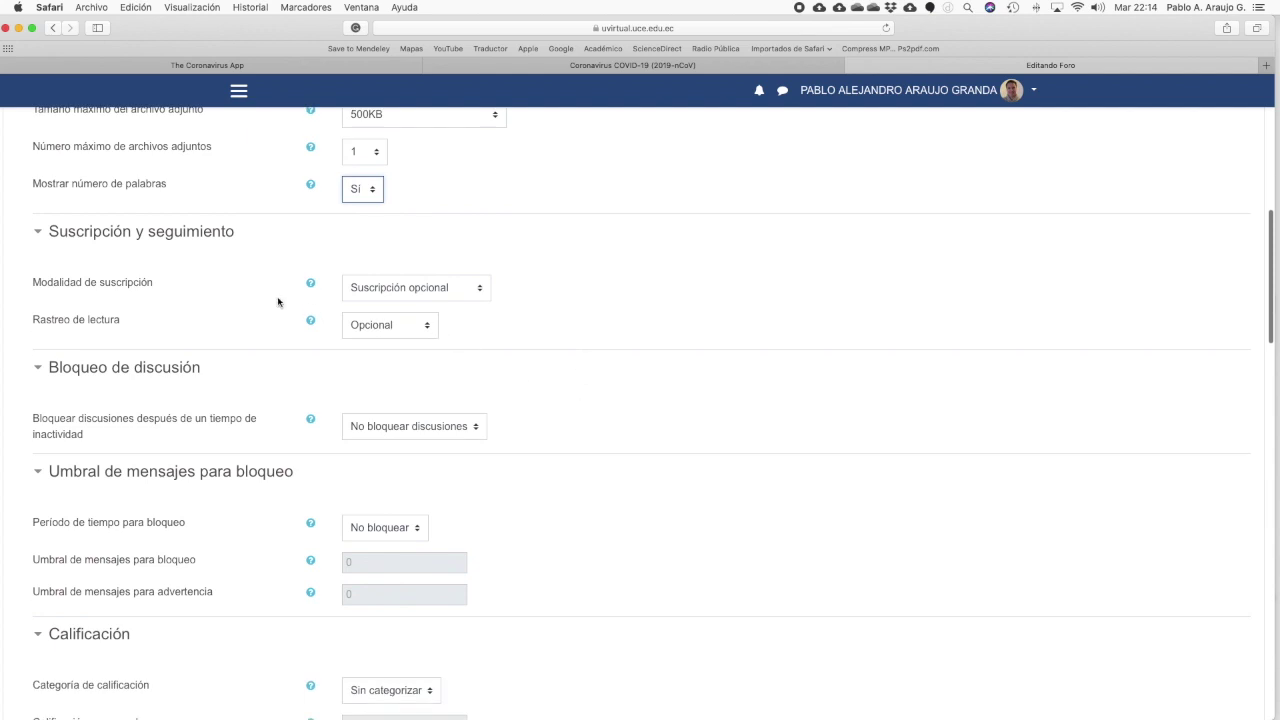
pyautogui.click(479, 290)
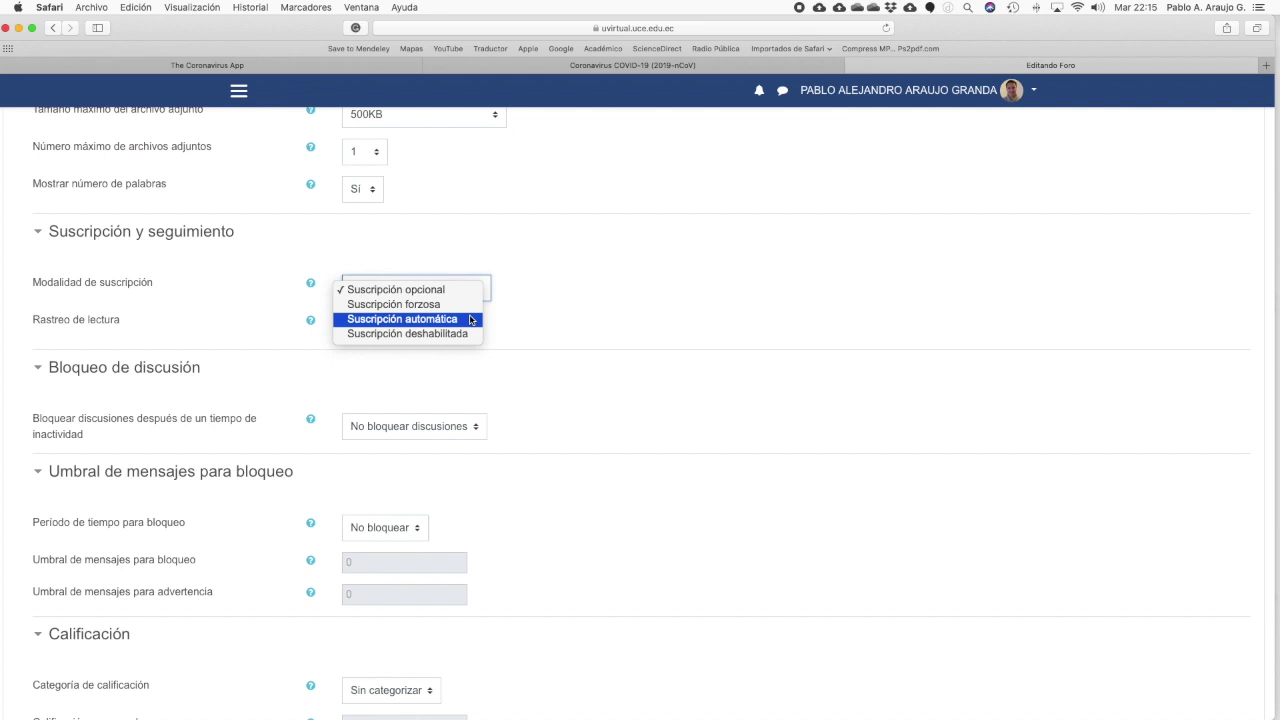
pyautogui.click(470, 319)
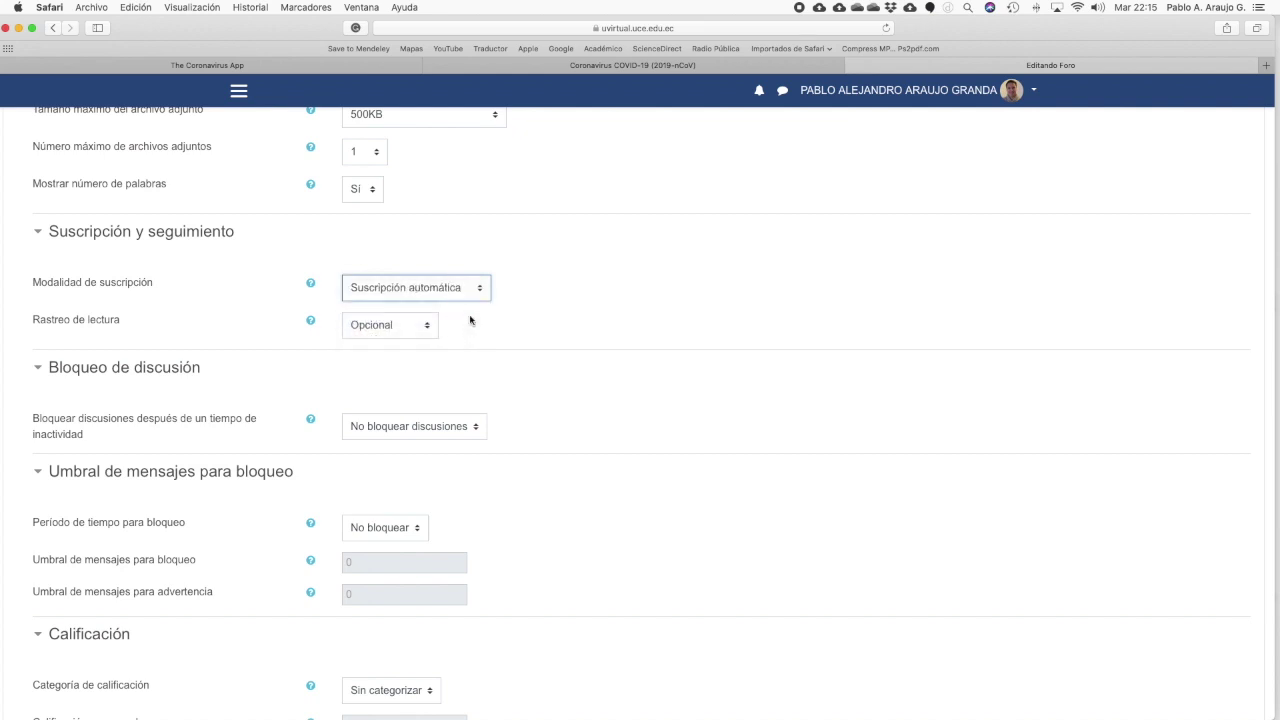
pyautogui.click(429, 327)
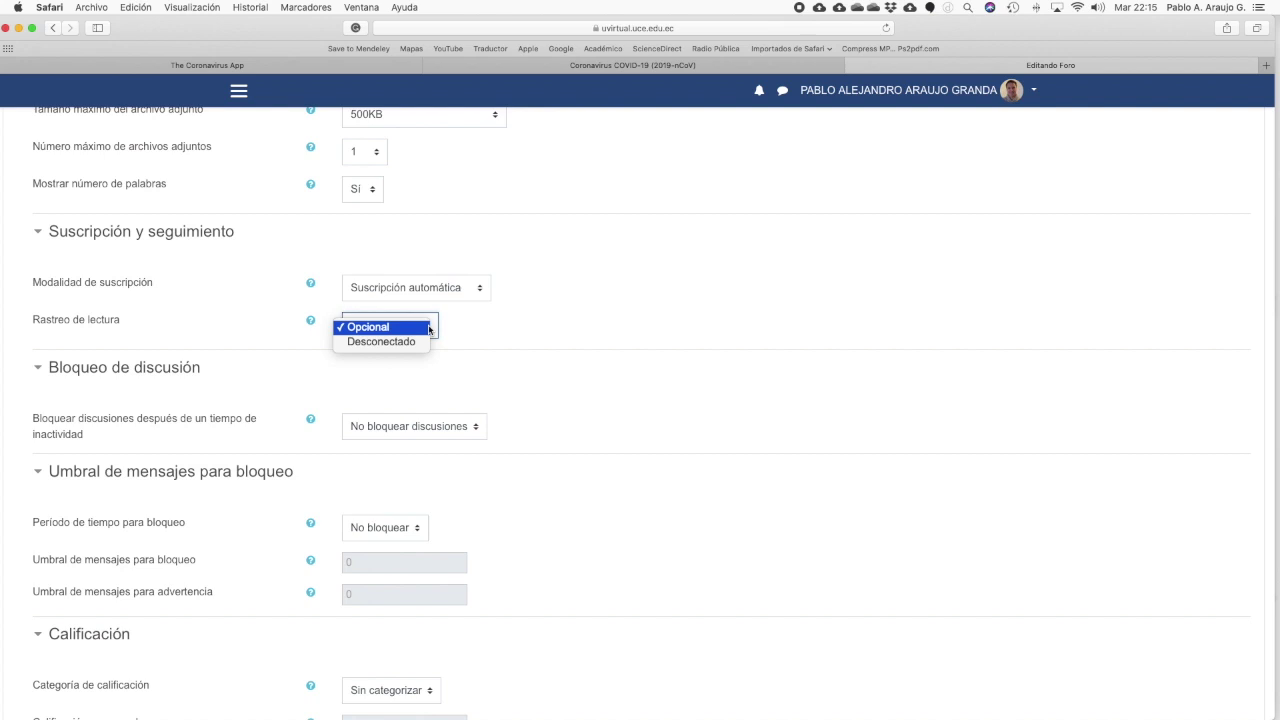
pyautogui.click(429, 327)
pyautogui.scroll(-3, 595, 335)
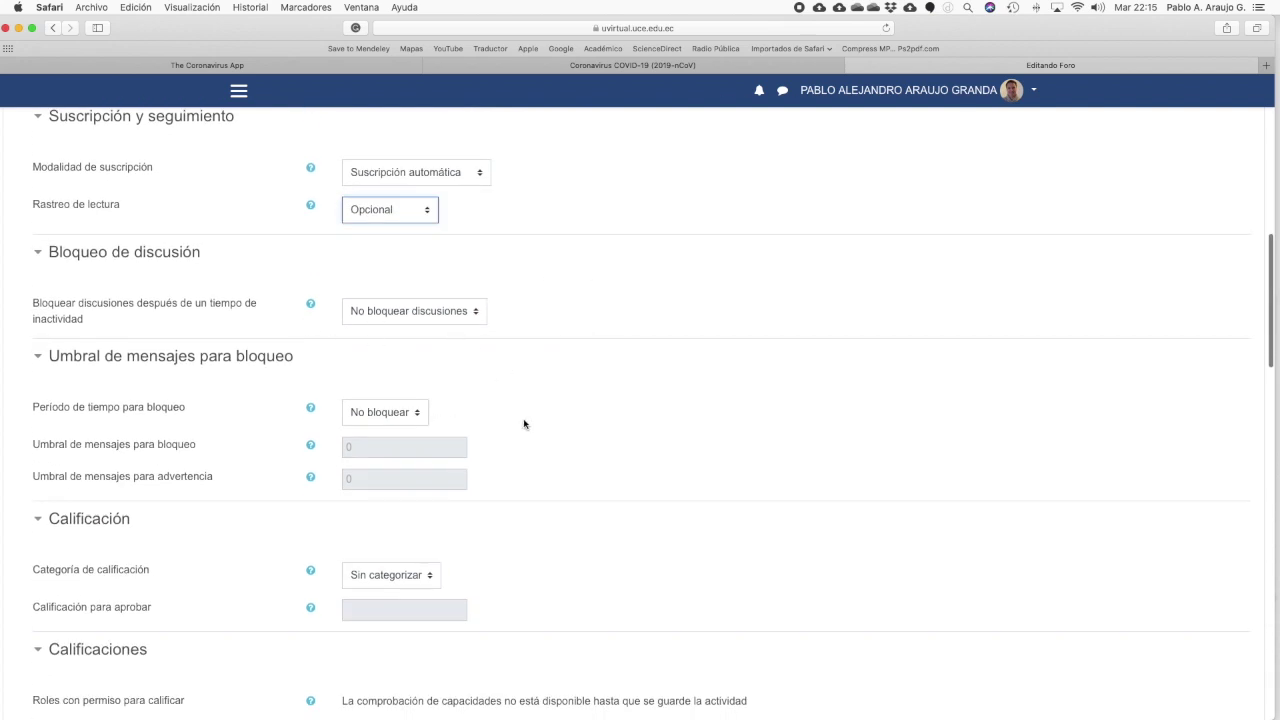
# - Set the forum's group mode to Grupos visibles and its grouping to Todos in the common module settings
pyautogui.scroll(-5, 521, 424)
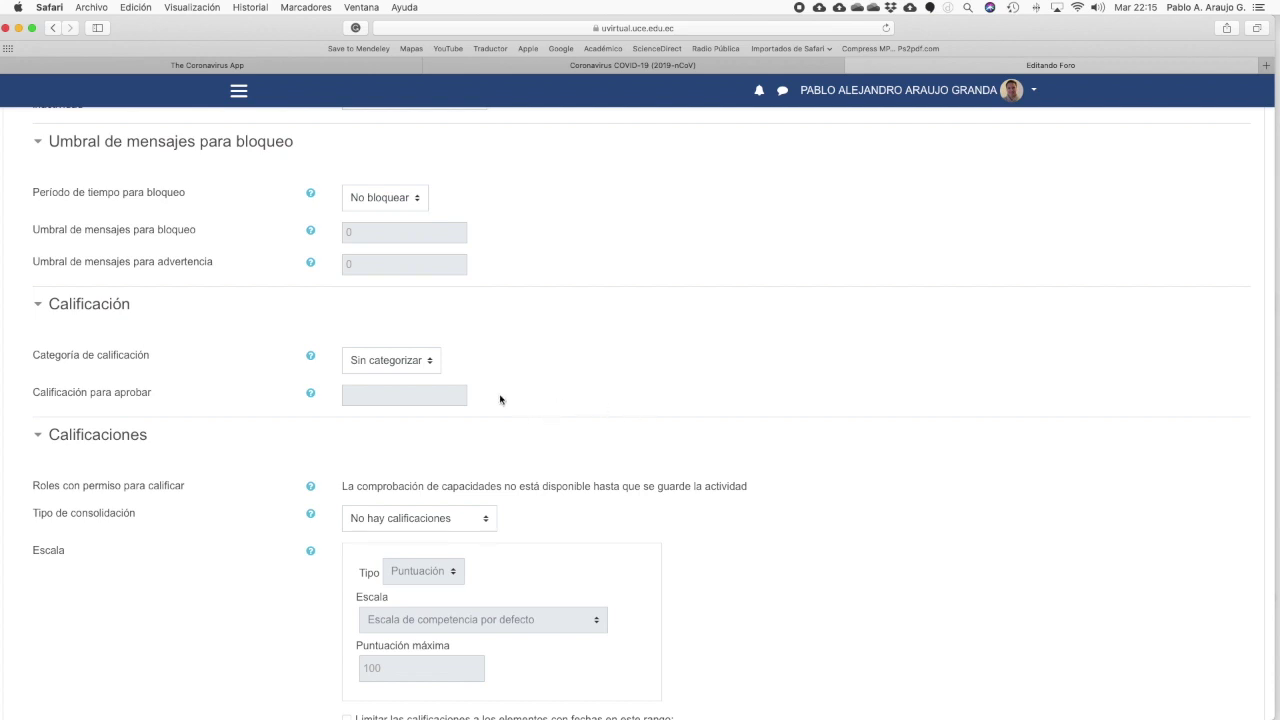
pyautogui.scroll(-3, 630, 390)
pyautogui.scroll(-3, 600, 382)
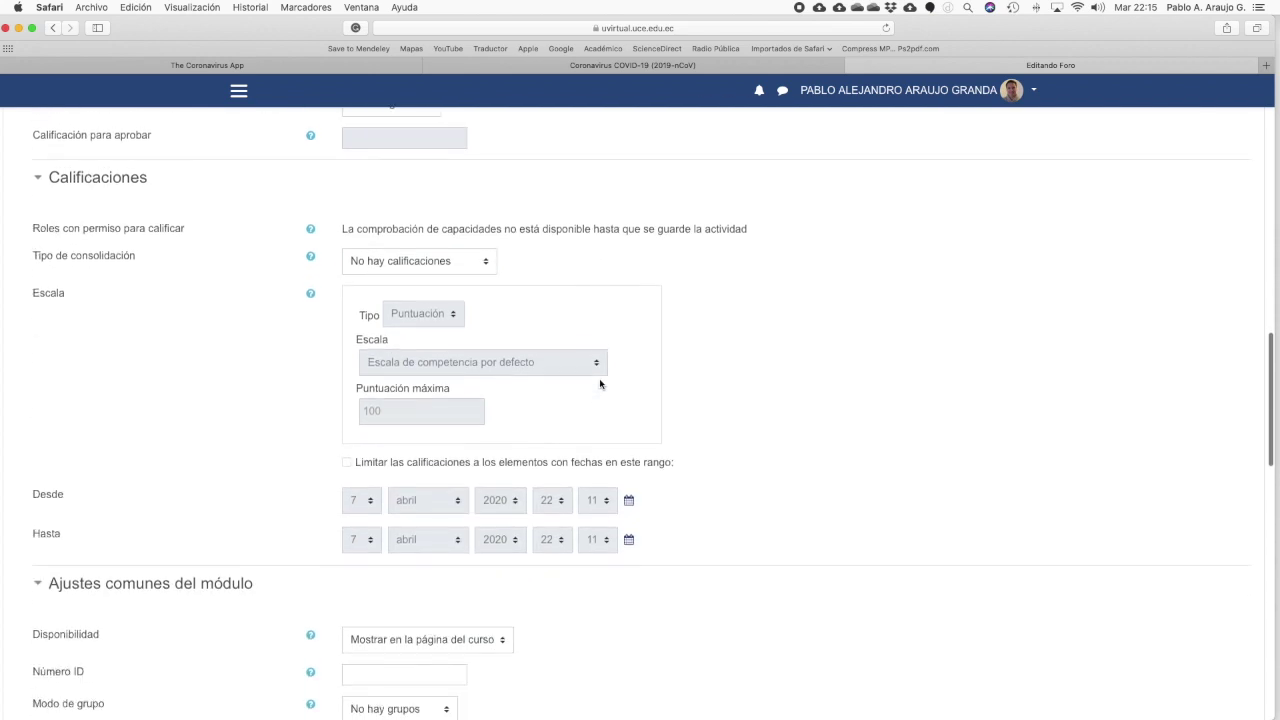
pyautogui.scroll(-1, 600, 384)
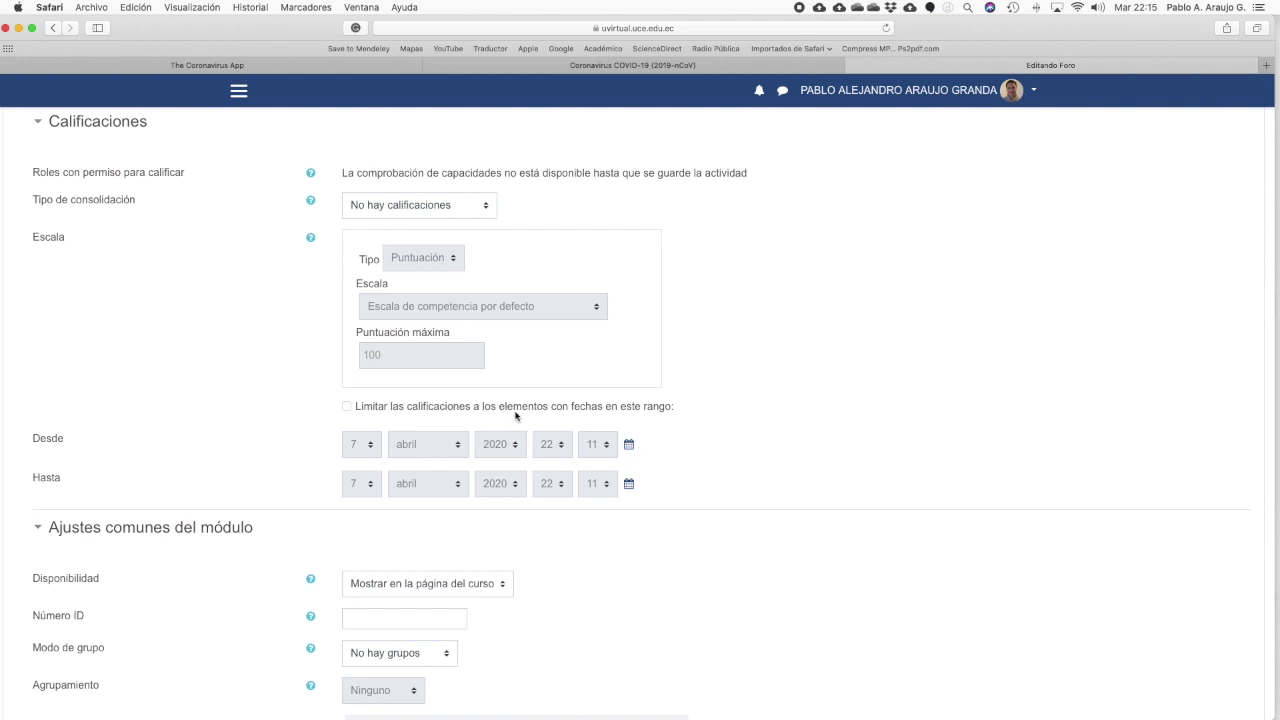
pyautogui.scroll(-3, 700, 432)
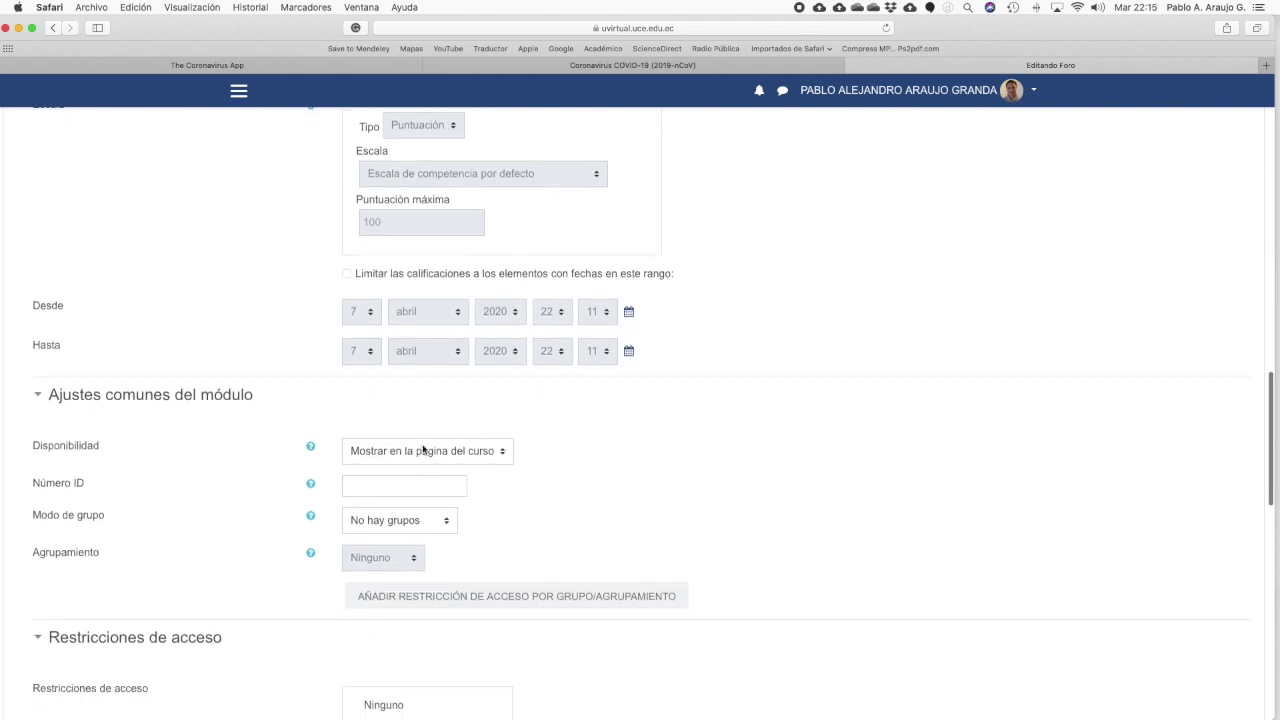
pyautogui.scroll(-2, 514, 452)
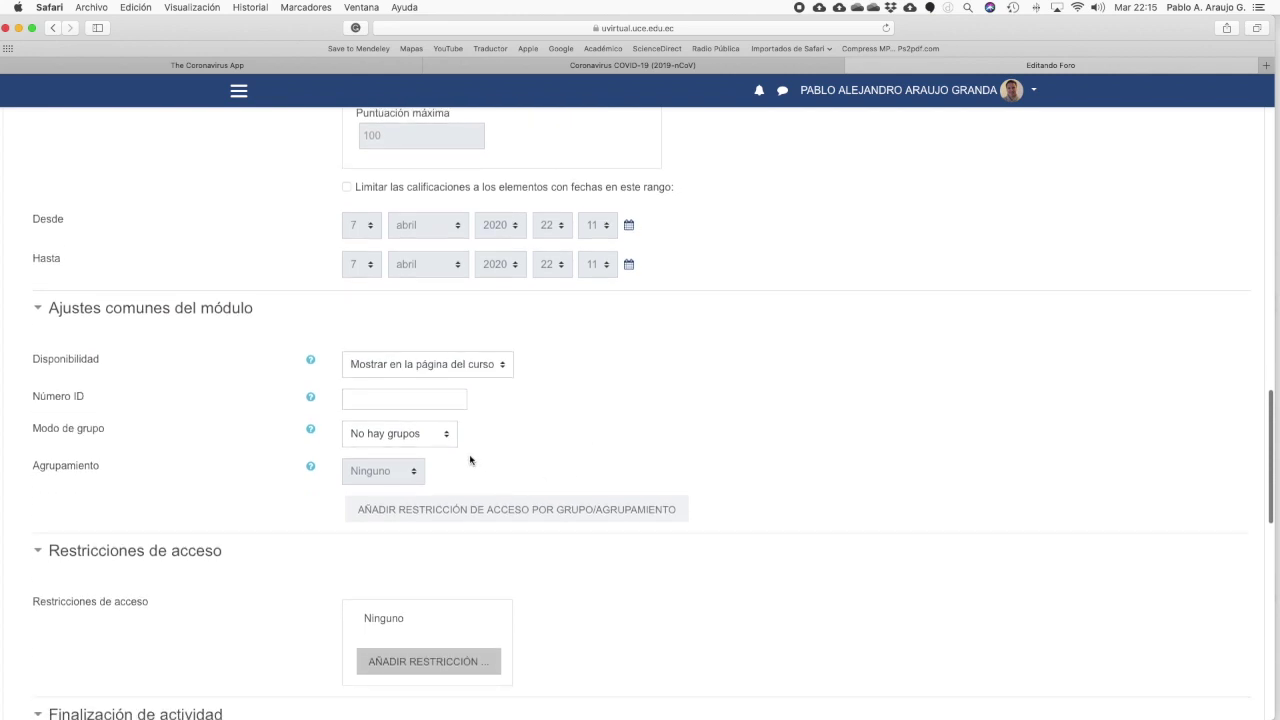
pyautogui.click(445, 437)
pyautogui.click(430, 466)
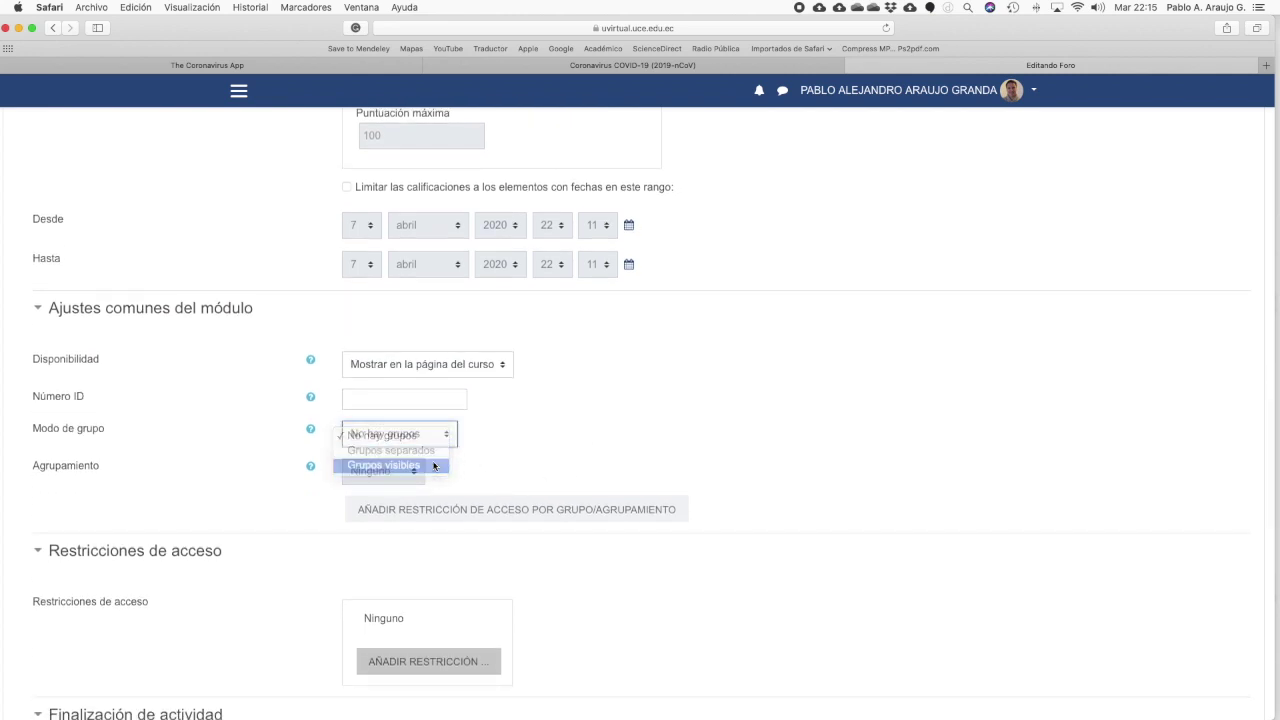
pyautogui.click(418, 471)
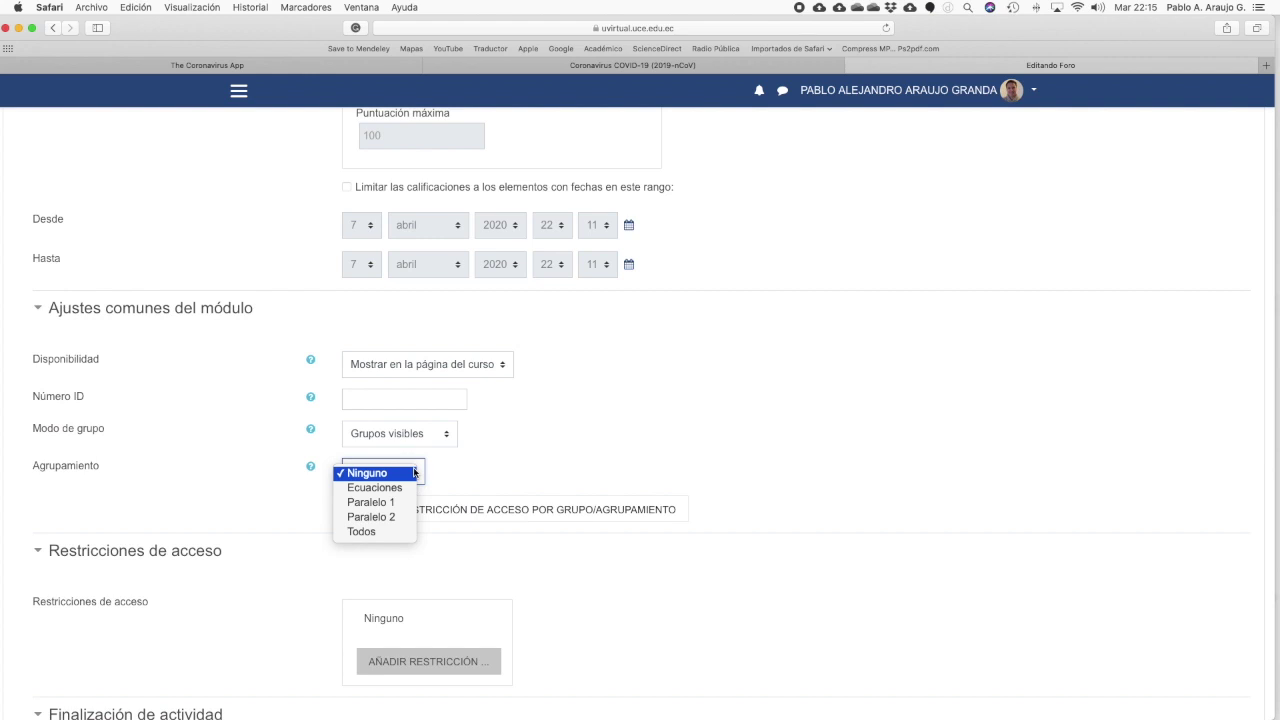
pyautogui.click(385, 531)
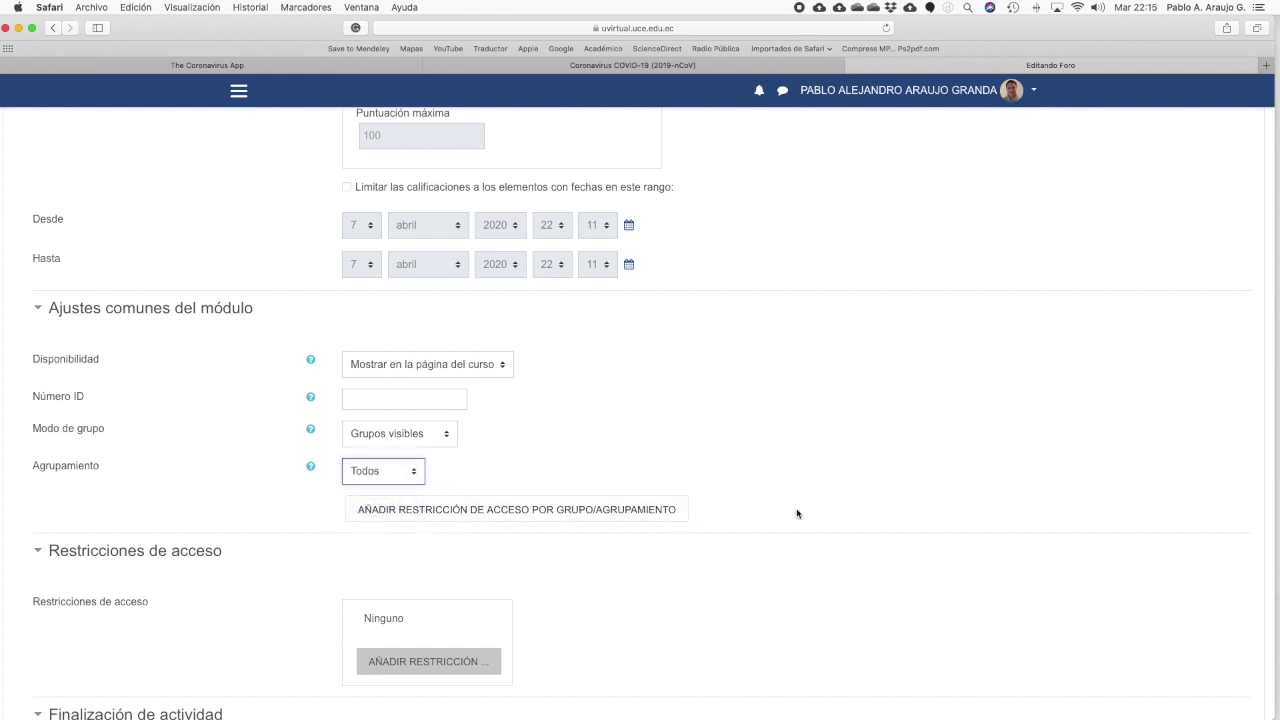
# - Set completion tracking to "Mostrar la actividad como completada cuando se cumplan las condiciones"
pyautogui.scroll(-5, 790, 510)
pyautogui.scroll(-2, 787, 508)
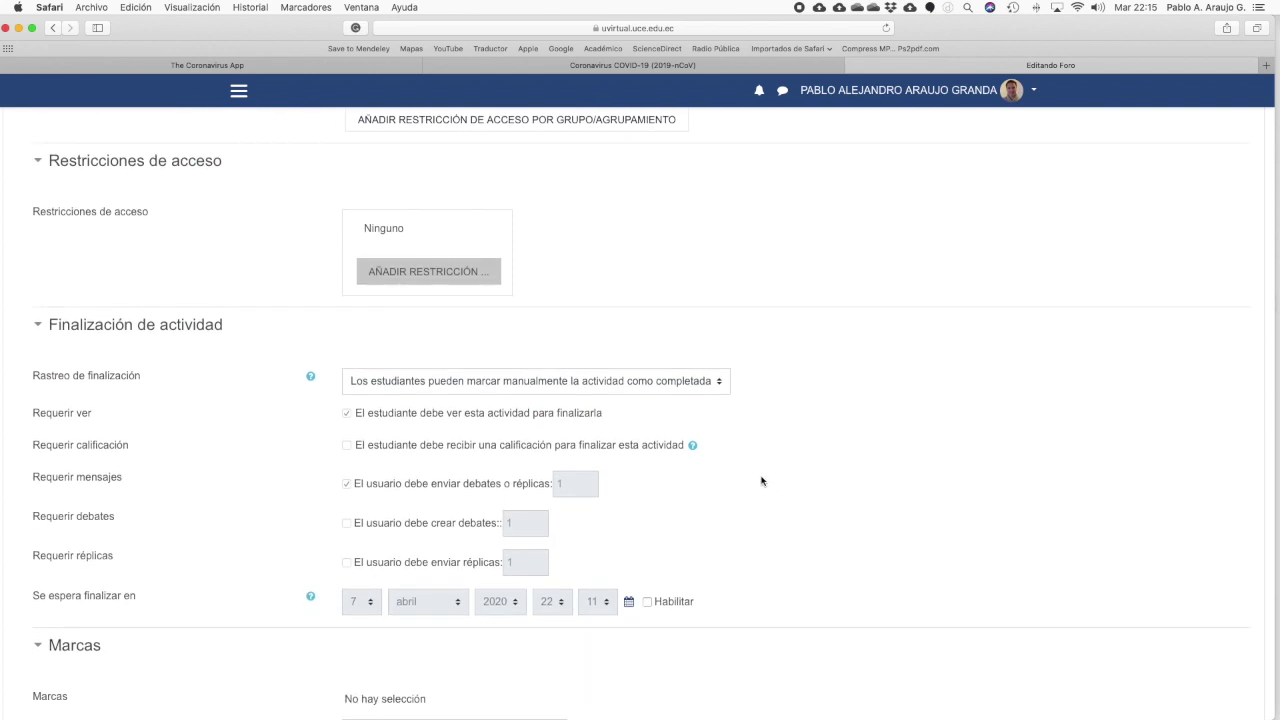
pyautogui.click(683, 388)
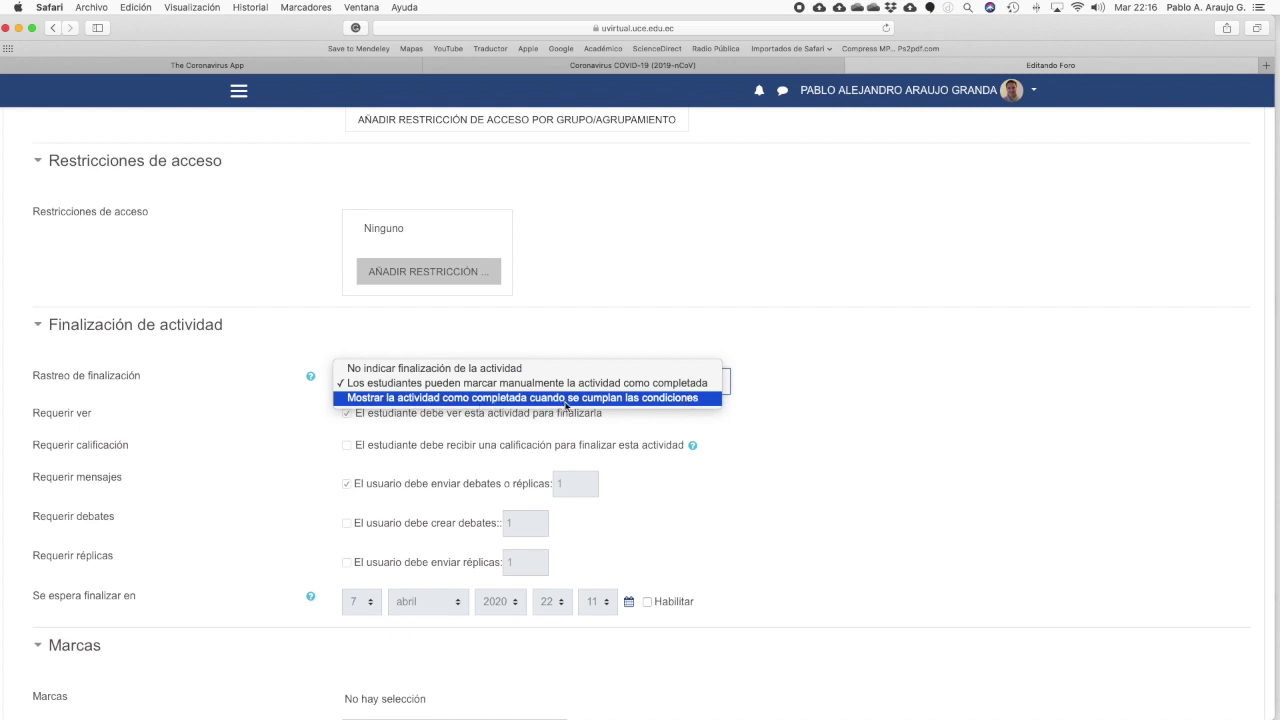
pyautogui.click(636, 399)
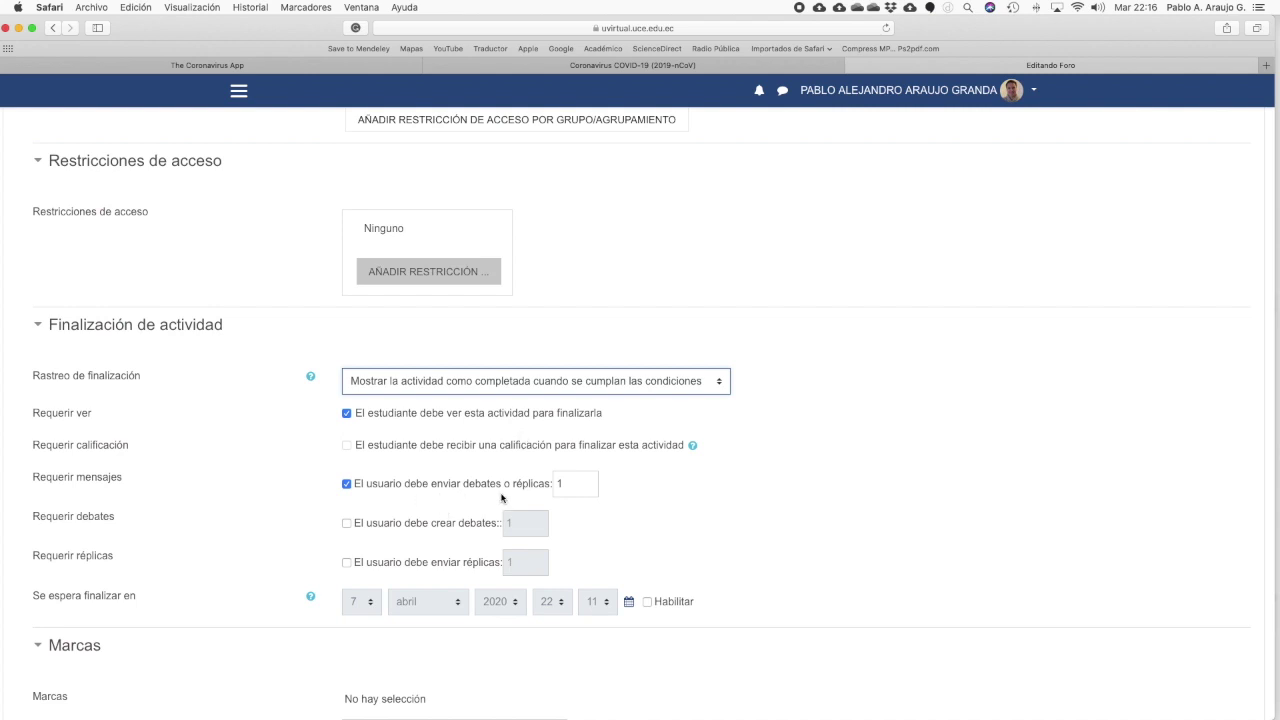
# - Save the forum with the tags and competencies settings left as they are, and display it
pyautogui.scroll(-2, 483, 491)
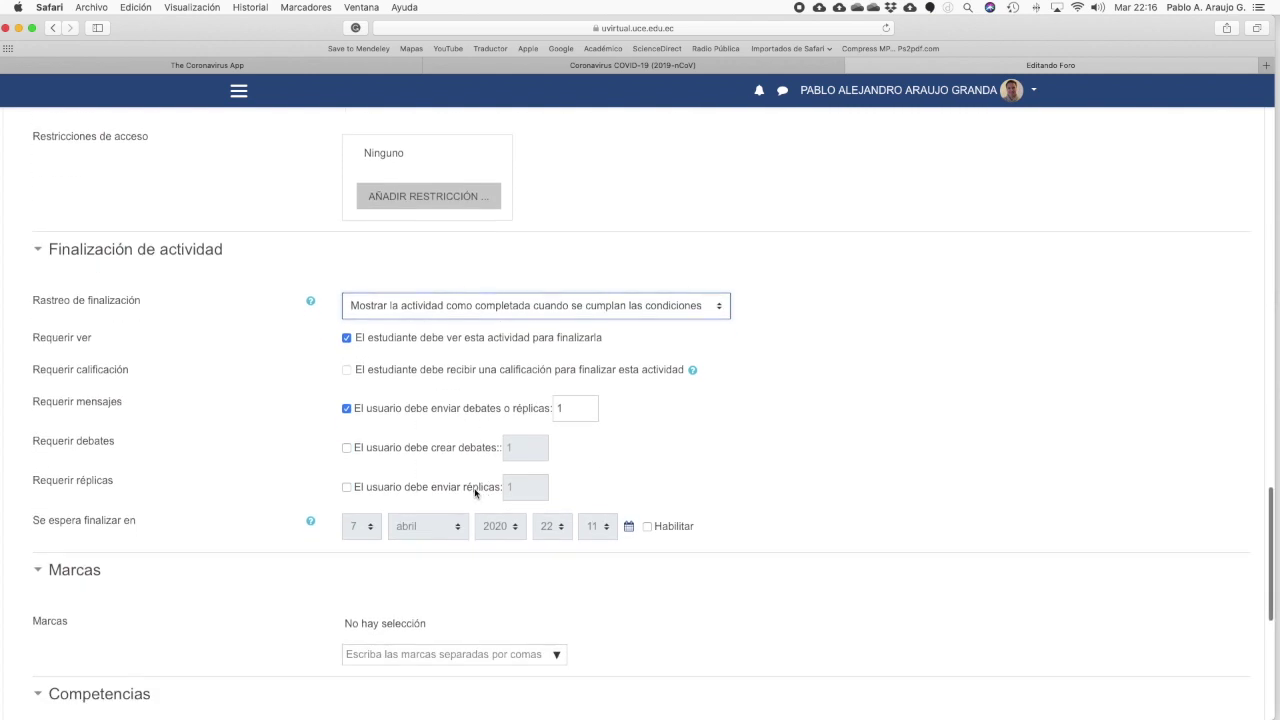
pyautogui.scroll(-2, 474, 491)
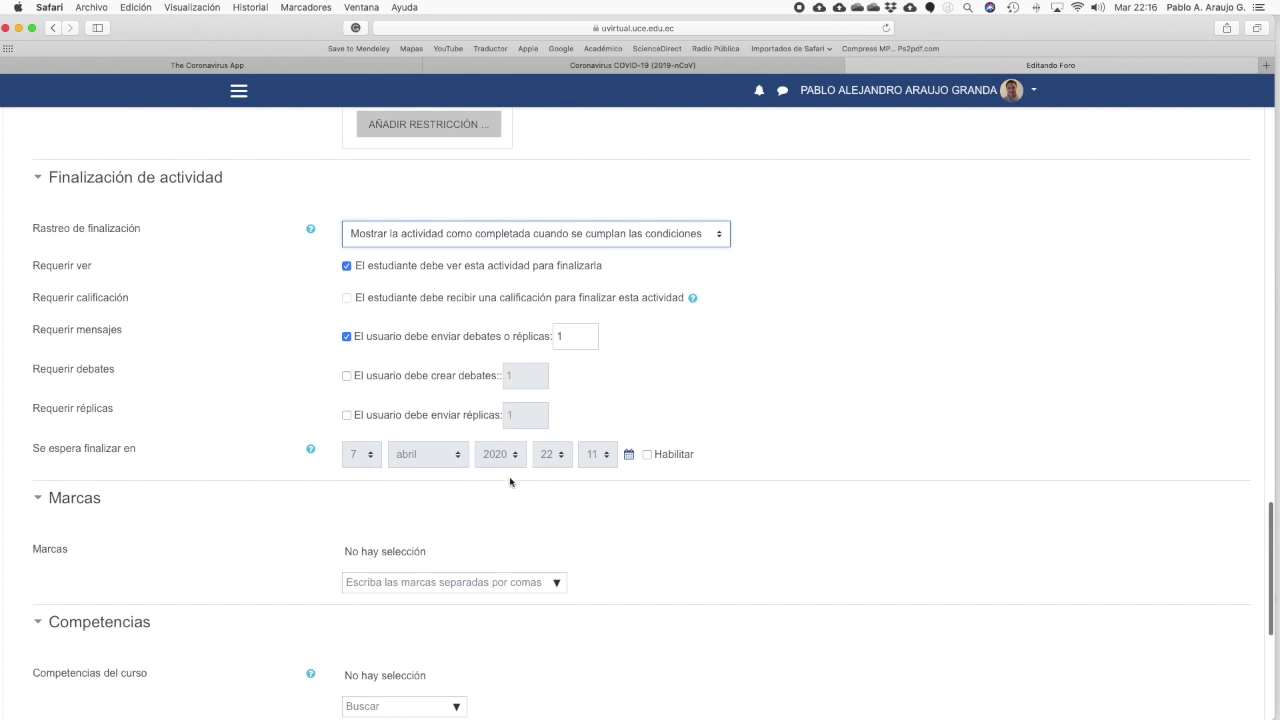
pyautogui.scroll(-3, 572, 499)
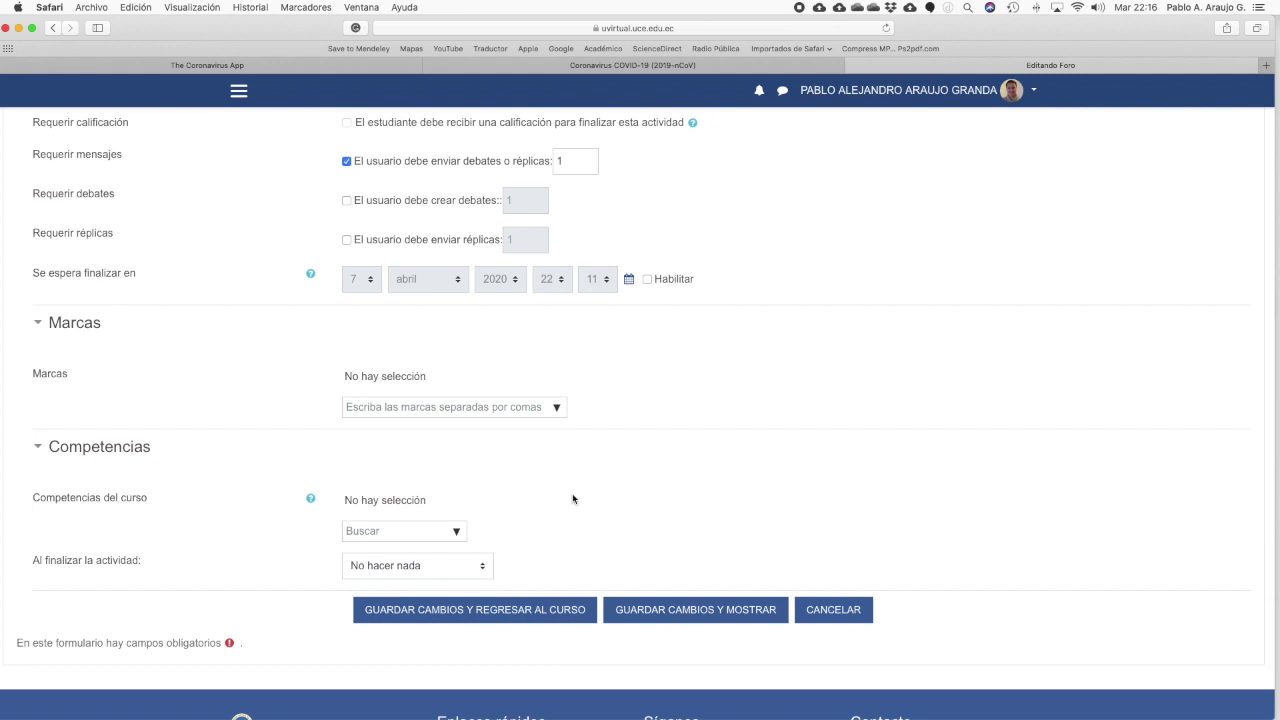
pyautogui.scroll(-1, 573, 499)
pyautogui.scroll(-2, 573, 499)
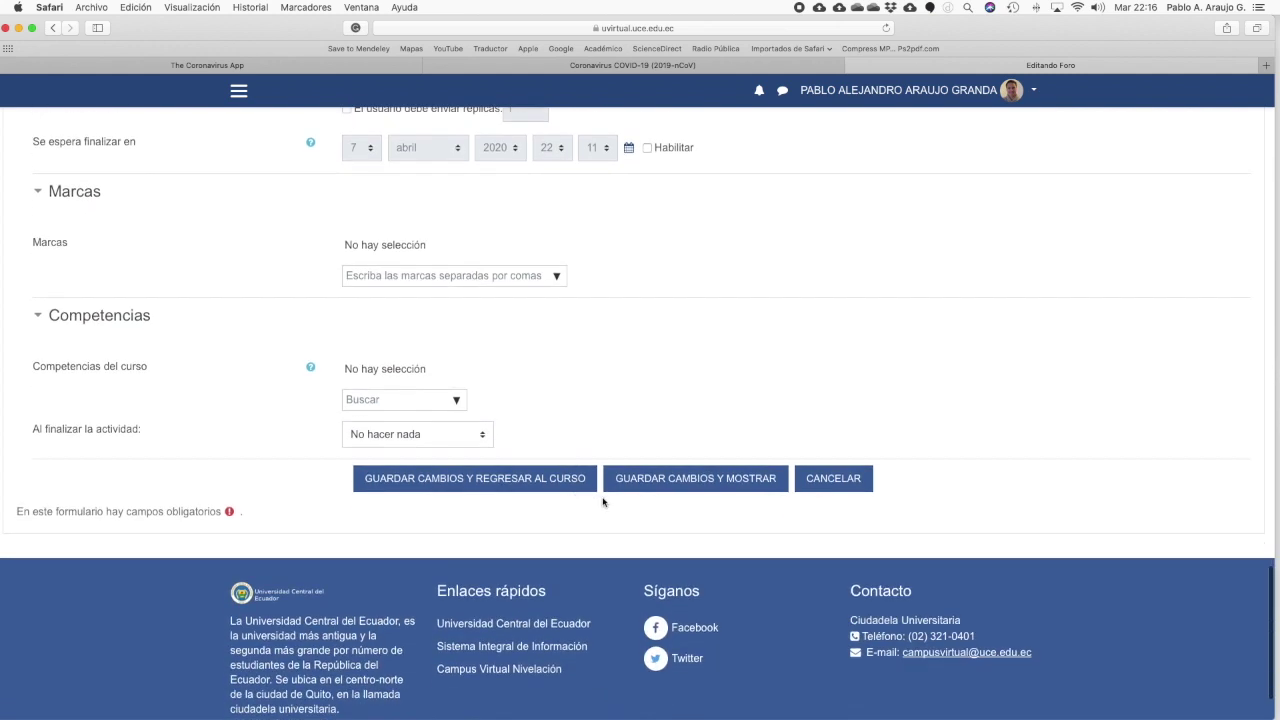
pyautogui.click(662, 488)
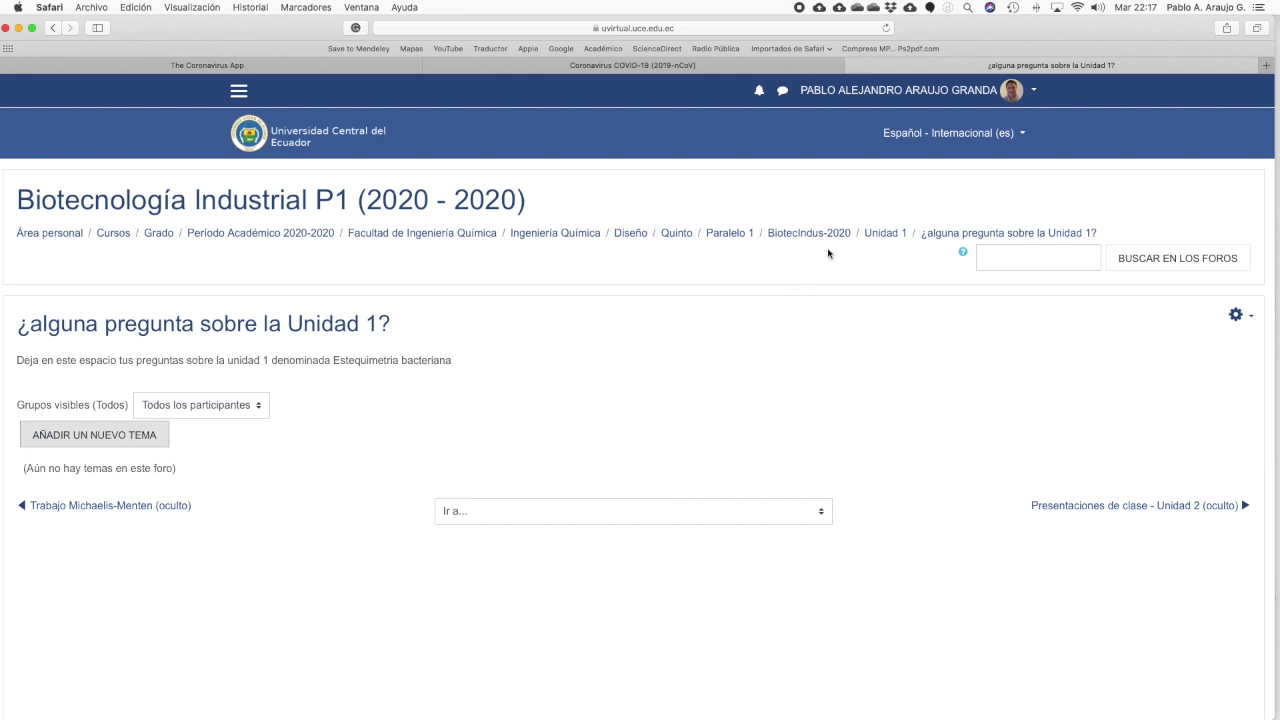
# - Return to the Unidad 1 section of the course and review the new forum's placement among its resources and activities
pyautogui.click(879, 240)
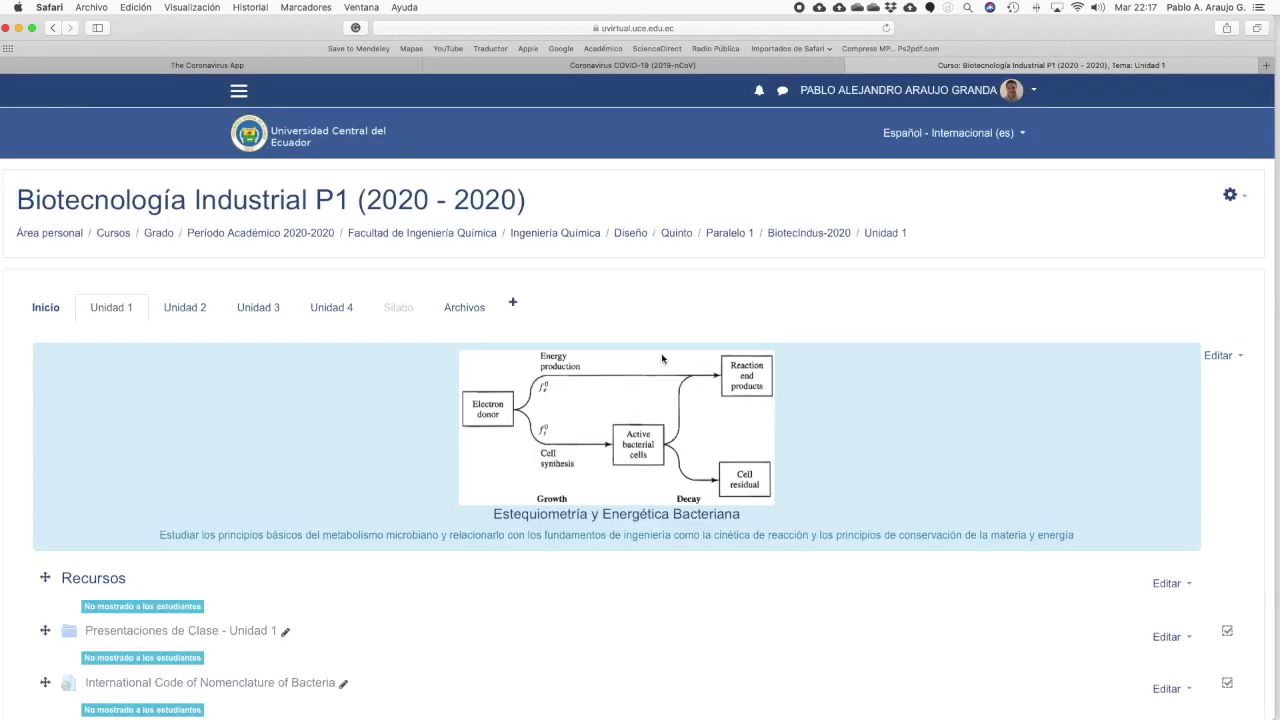
pyautogui.scroll(-10, 662, 358)
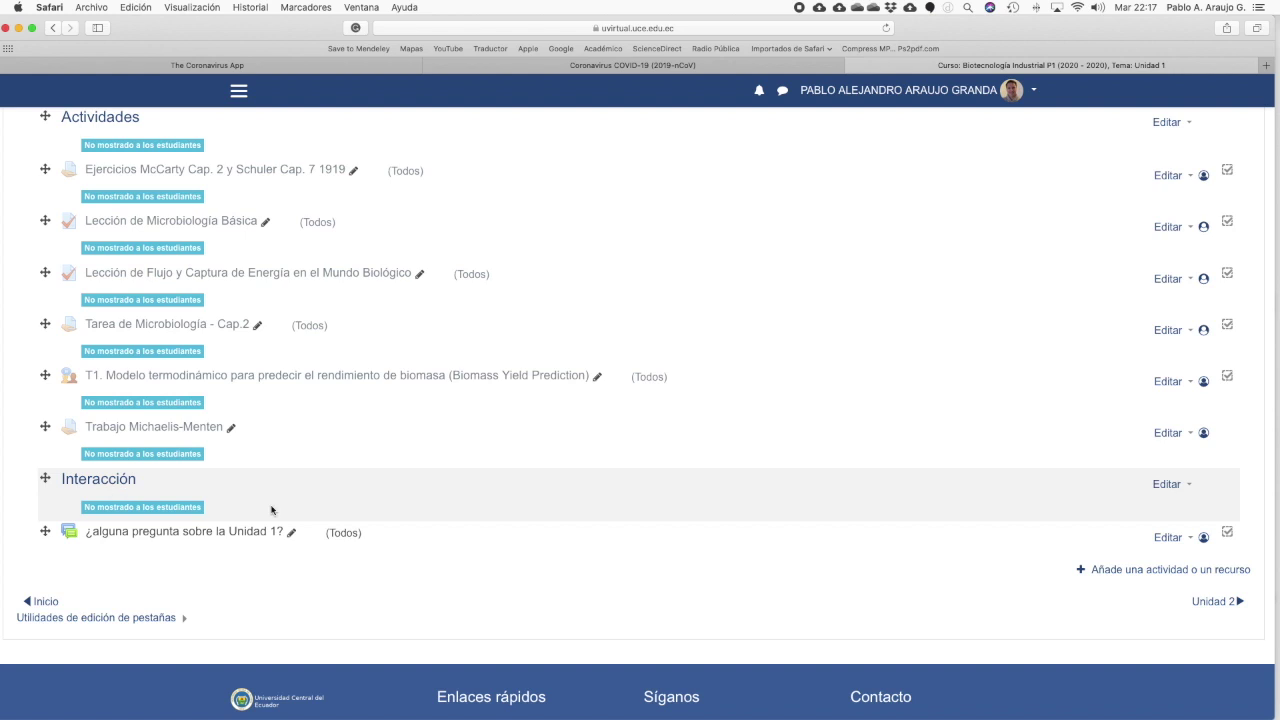
pyautogui.scroll(5, 398, 536)
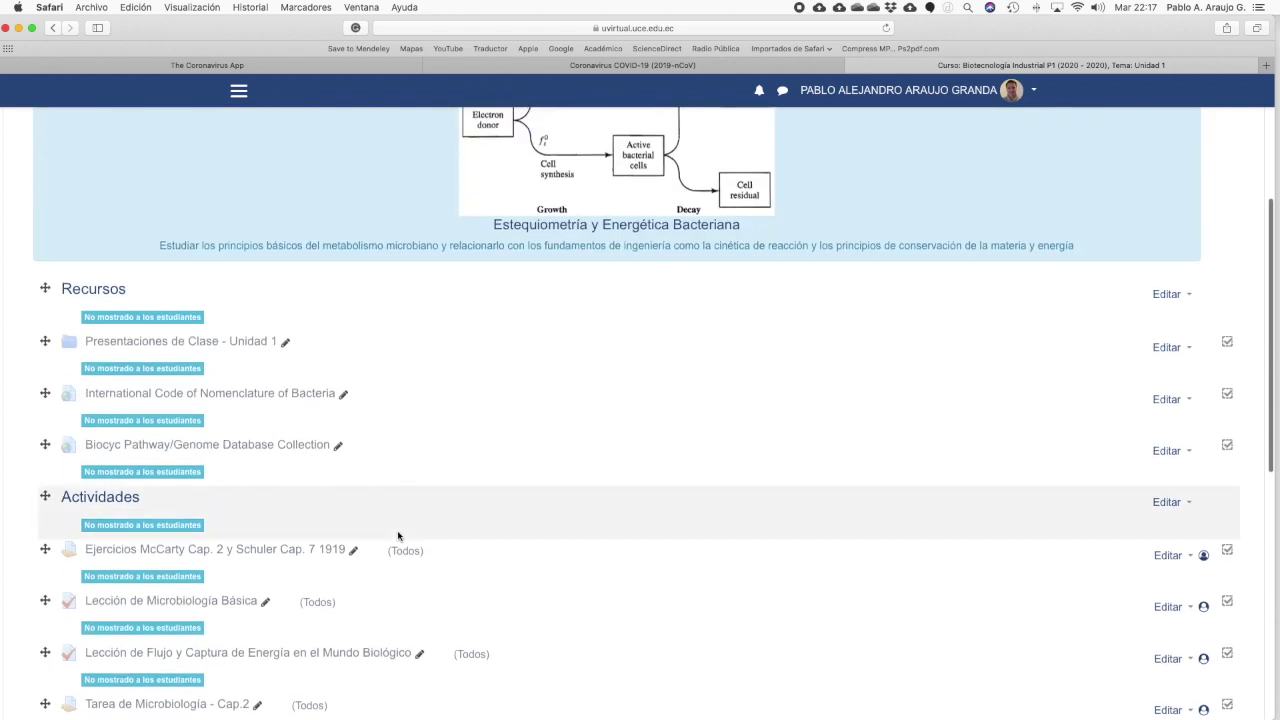
pyautogui.scroll(-3, 360, 440)
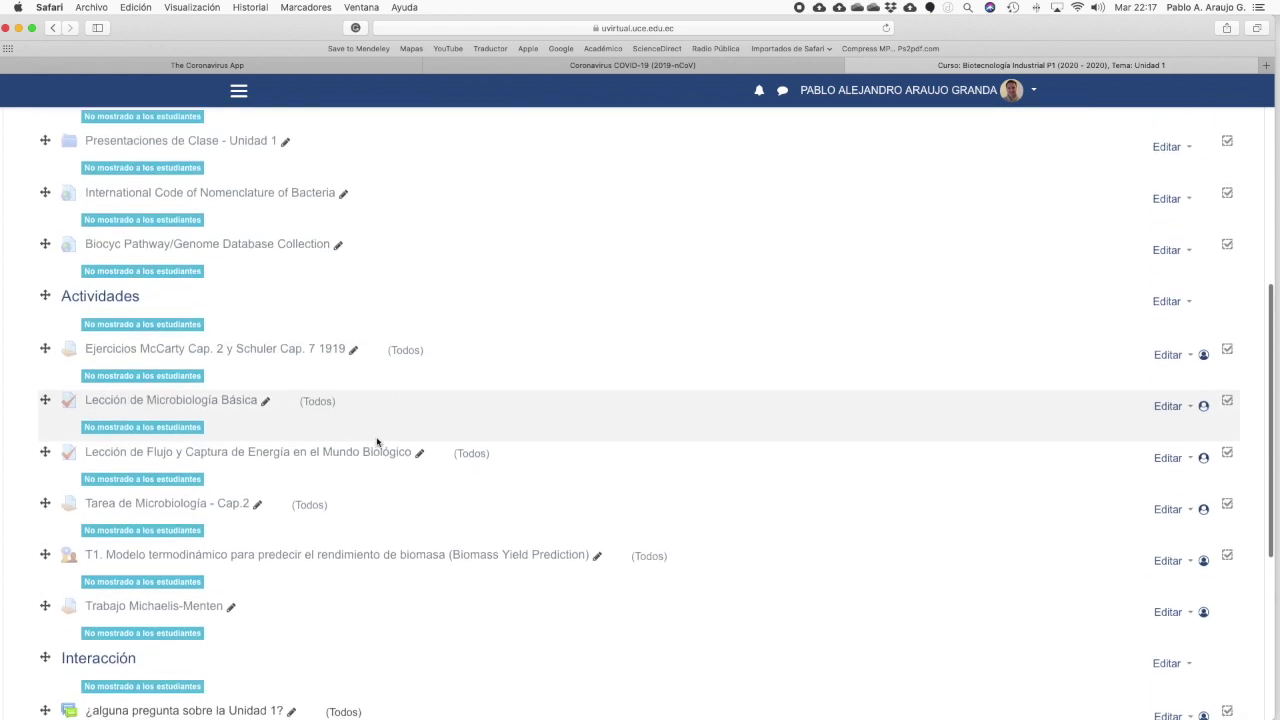
pyautogui.scroll(-2, 235, 598)
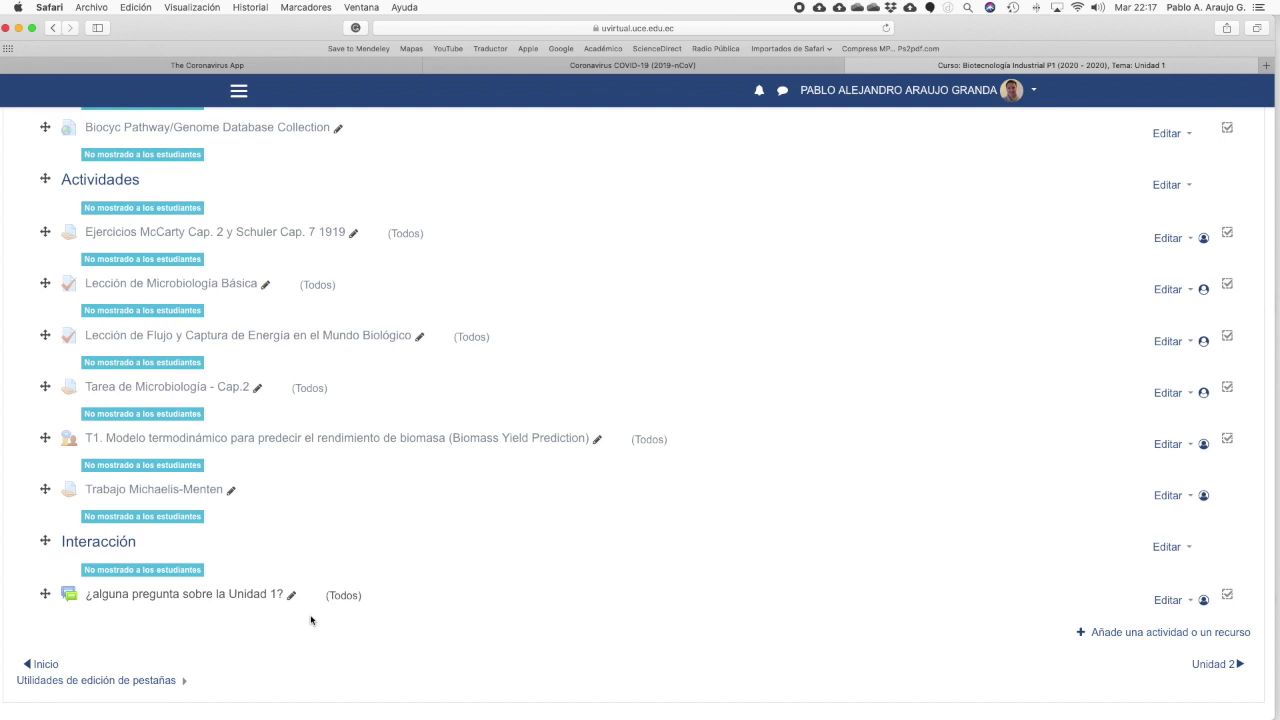
pyautogui.scroll(-2, 311, 620)
pyautogui.scroll(2, 311, 620)
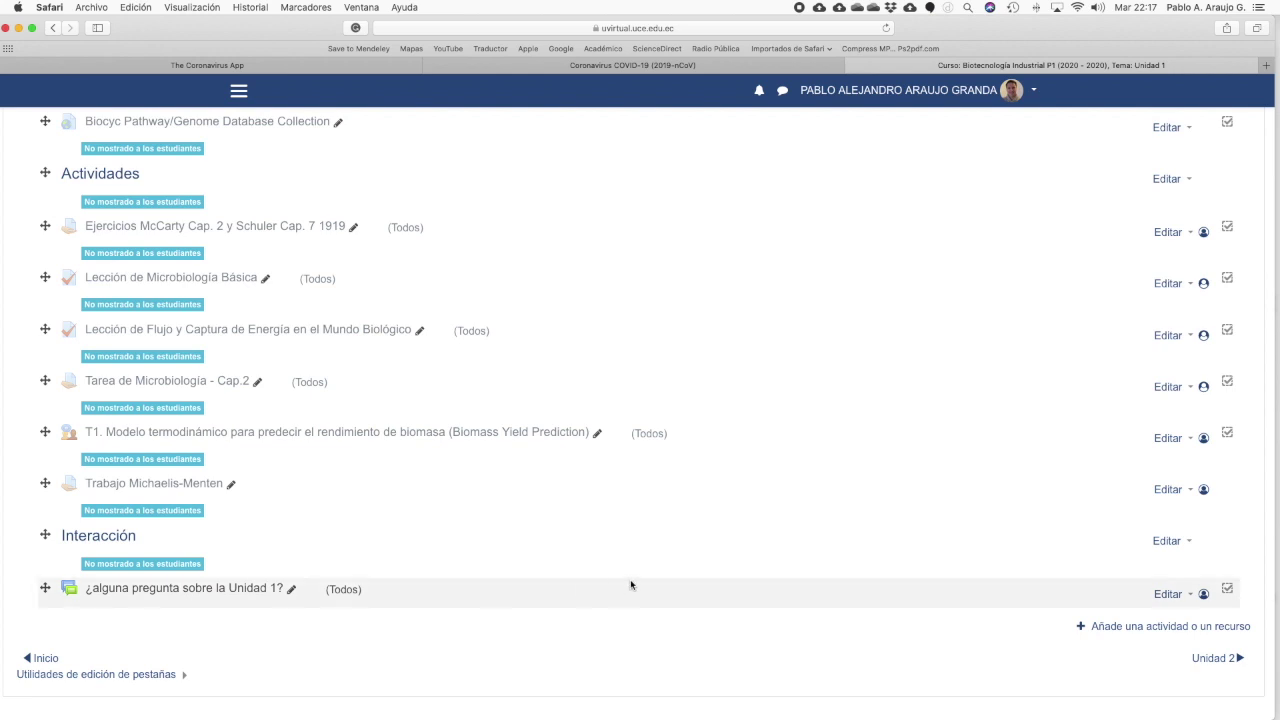
pyautogui.scroll(2, 657, 575)
pyautogui.scroll(10, 657, 575)
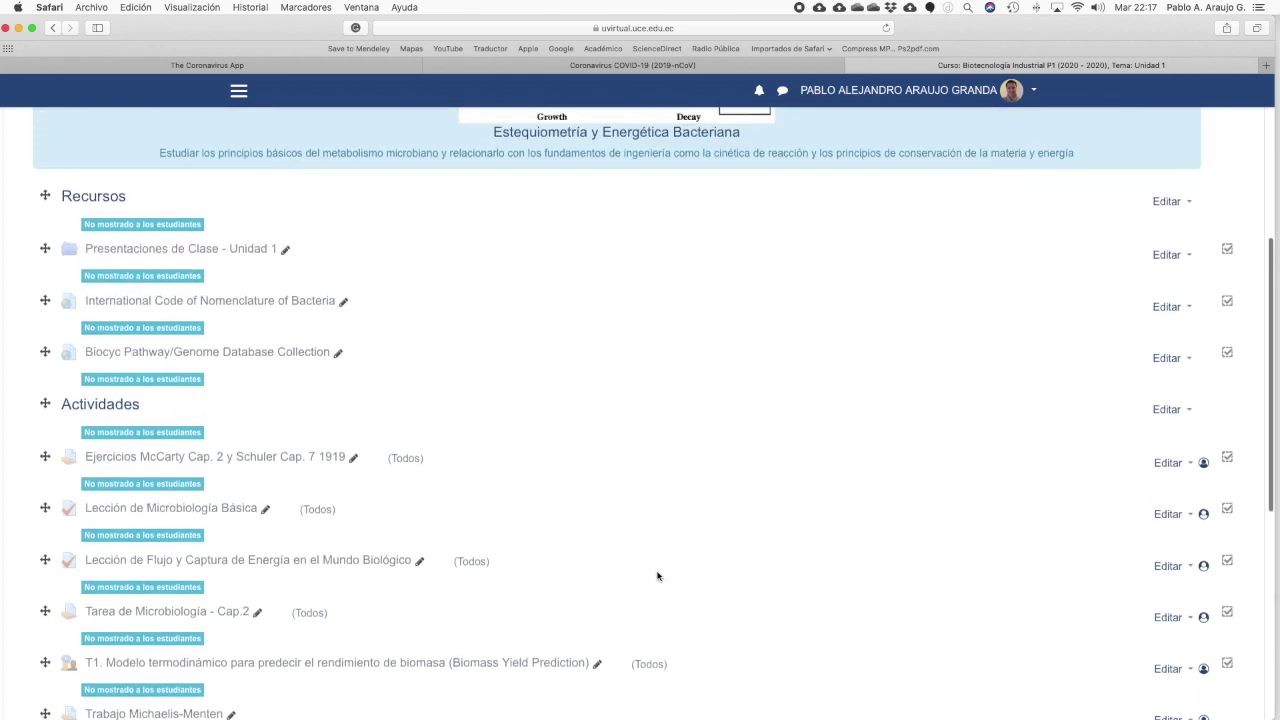
pyautogui.scroll(4, 657, 575)
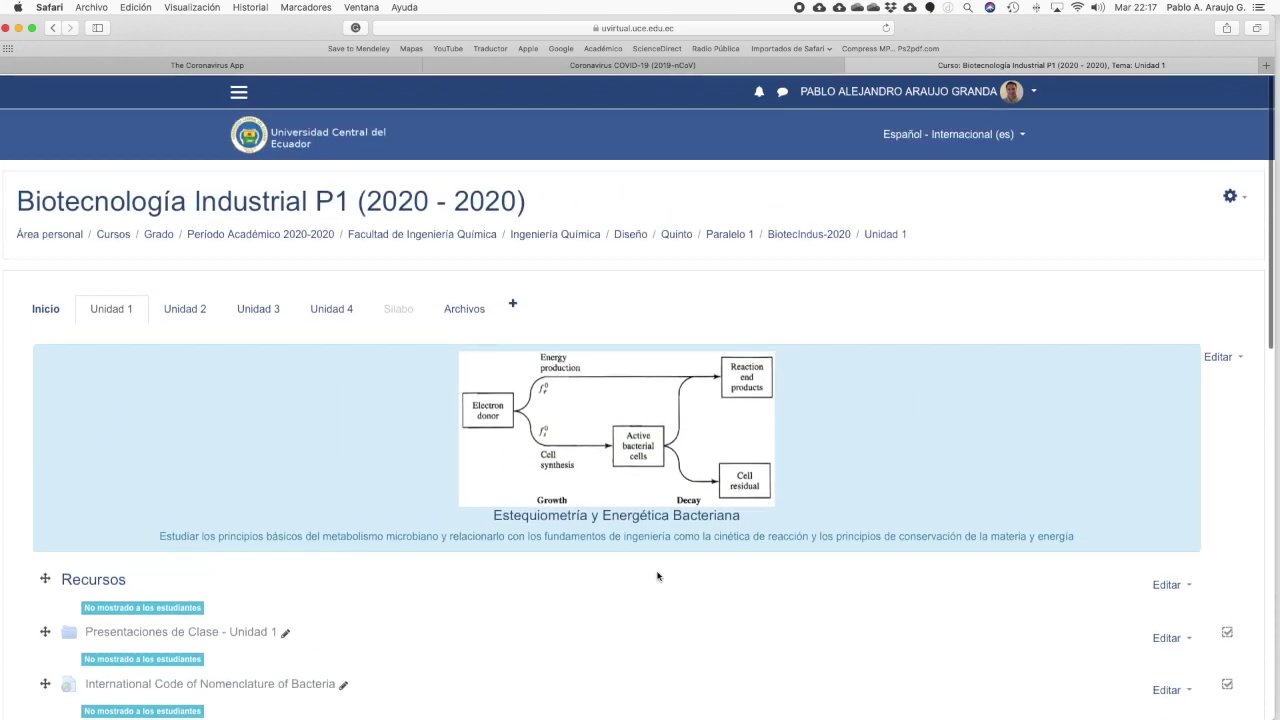